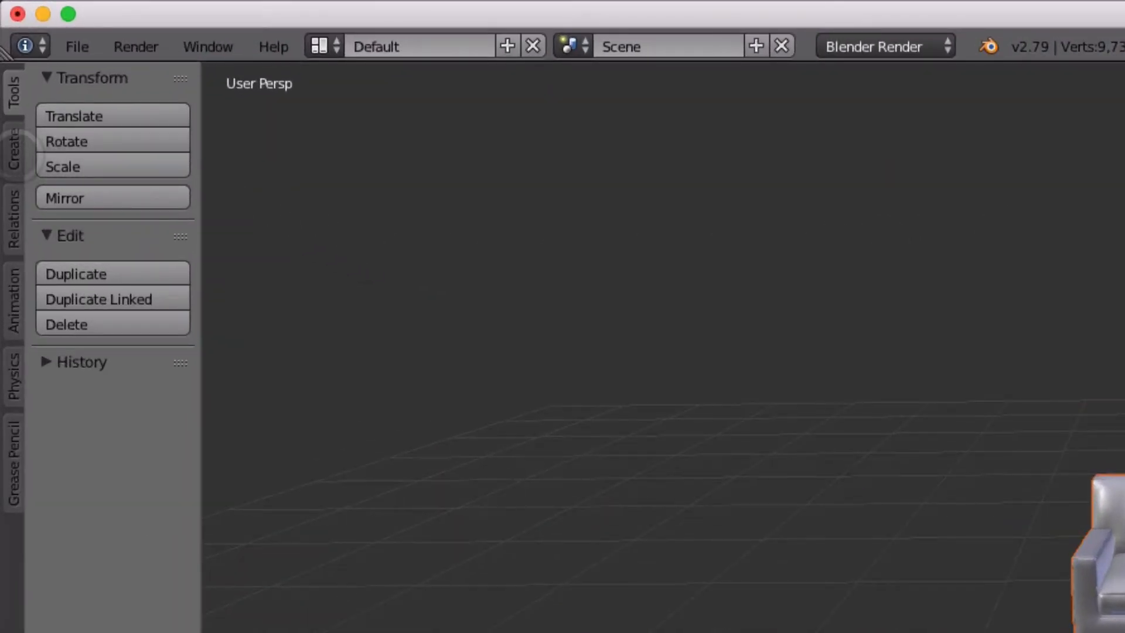
Add a plane mesh beneath the armchair and set its X, Y and Z location to 0.
click(14, 149)
click(122, 141)
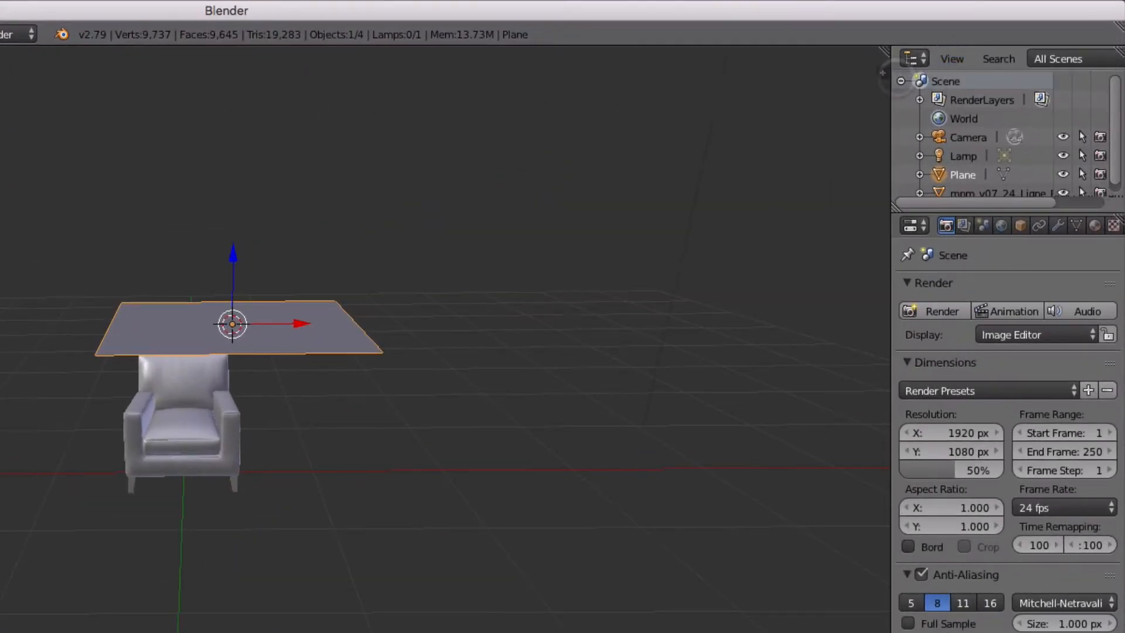
click(881, 72)
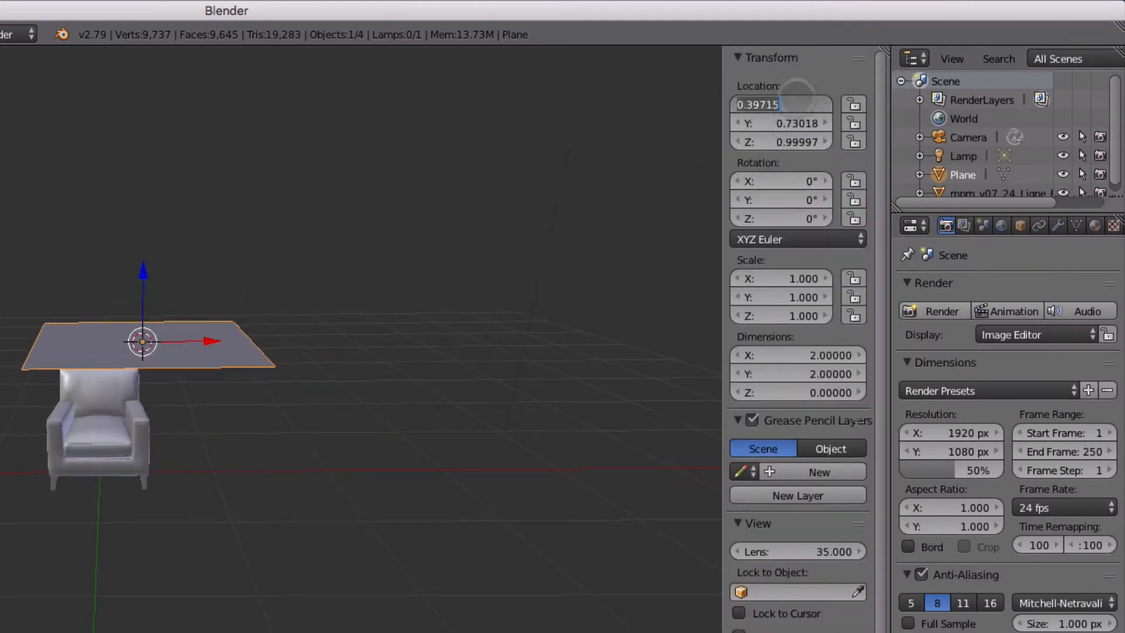
text(0)
key(Tab)
text(0)
key(Tab)
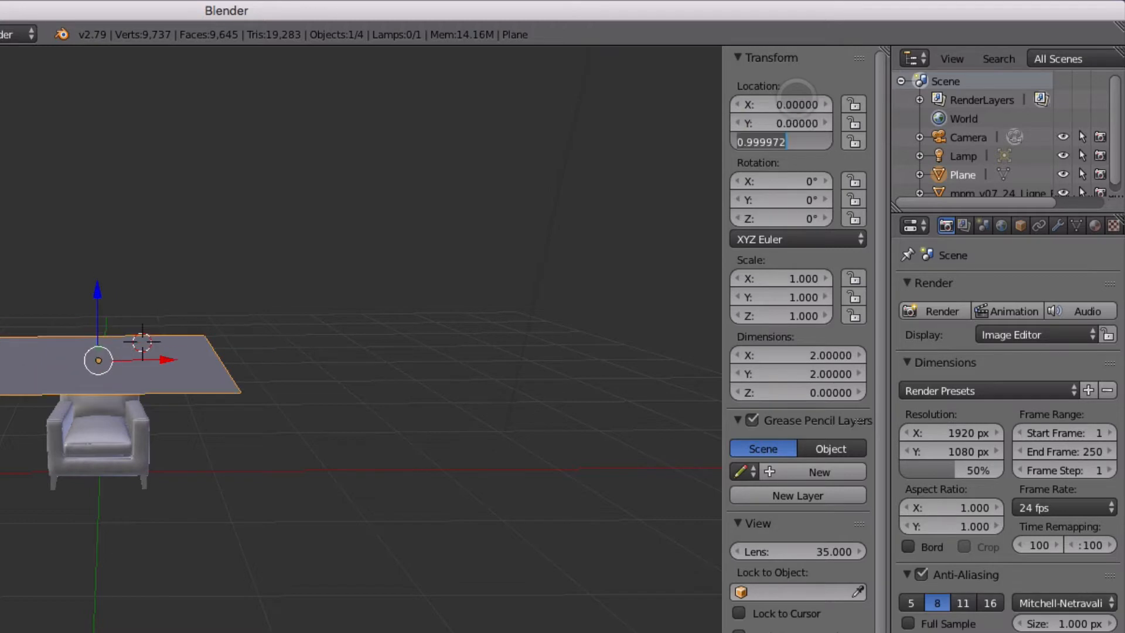
text(0)
key(Tab)
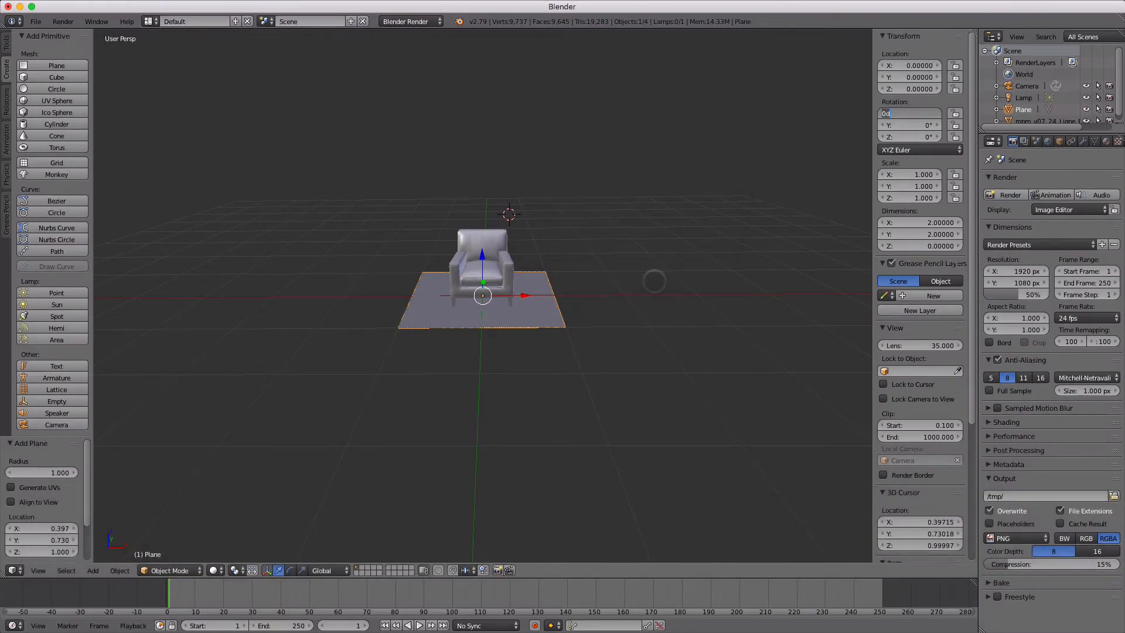
middle_drag(641, 285, 657, 285)
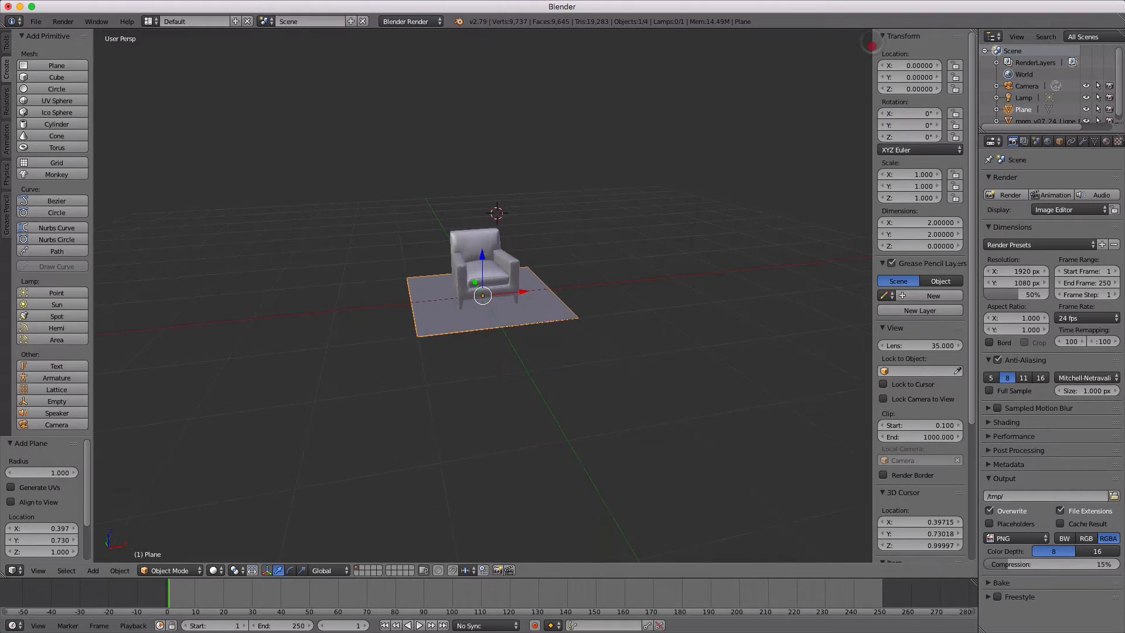
key(n)
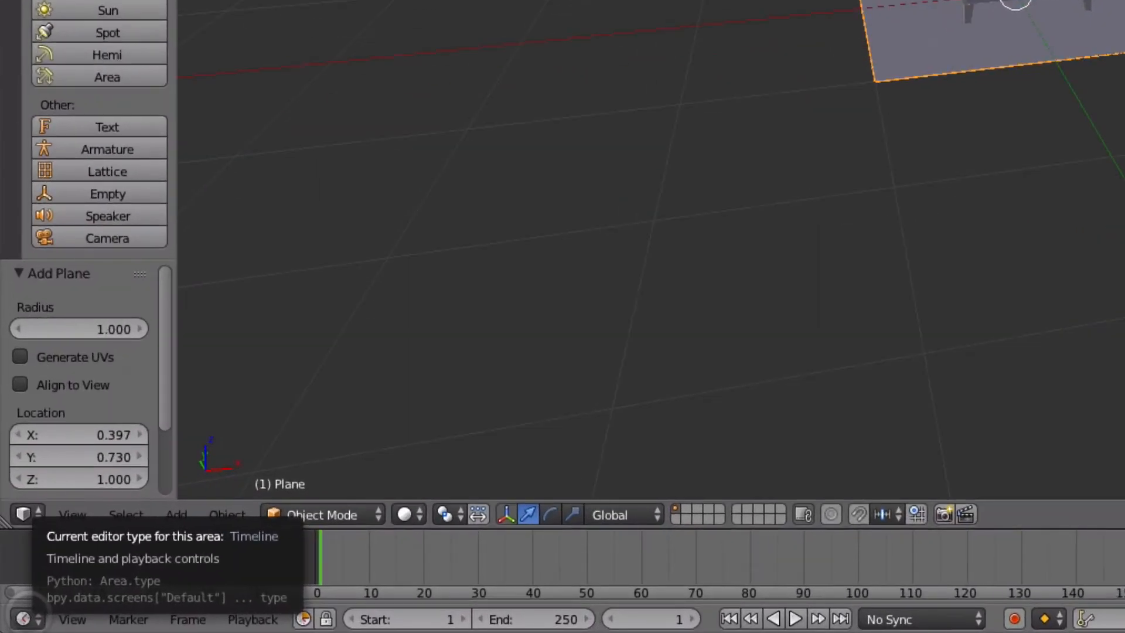
Change the timeline area to the UV/Image Editor and enlarge it upward.
click(13, 626)
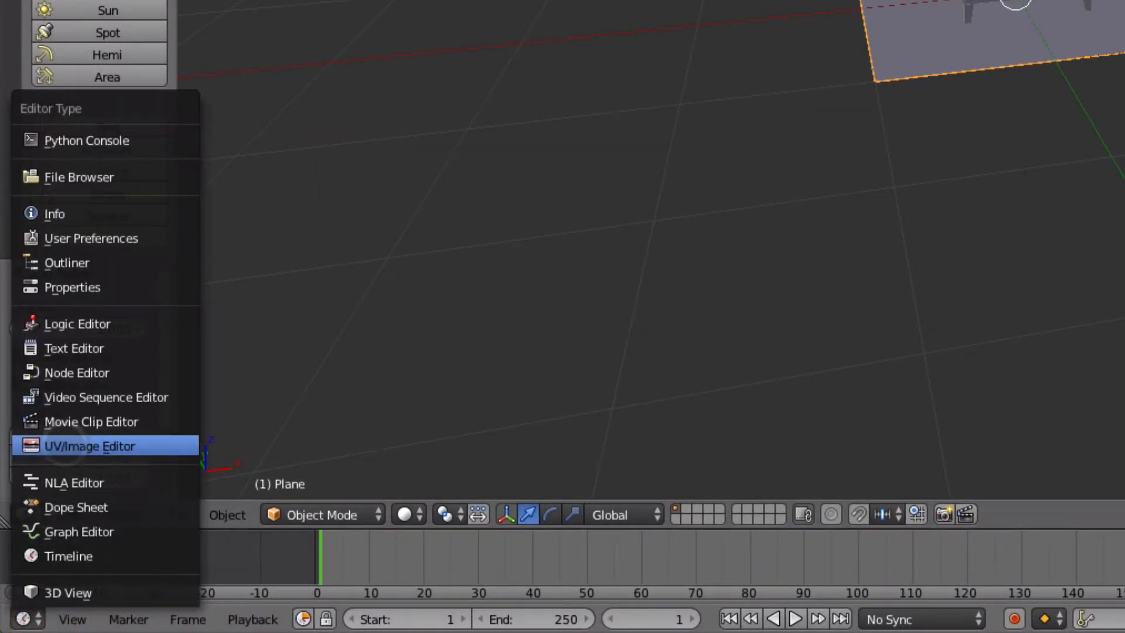
click(70, 446)
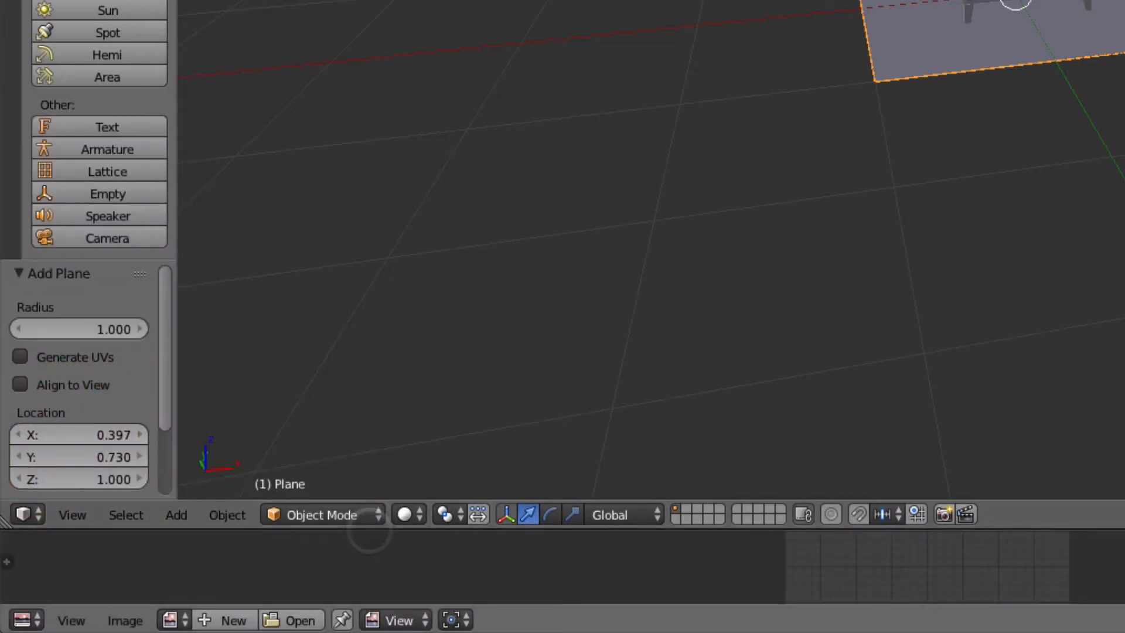
drag(369, 530, 321, 404)
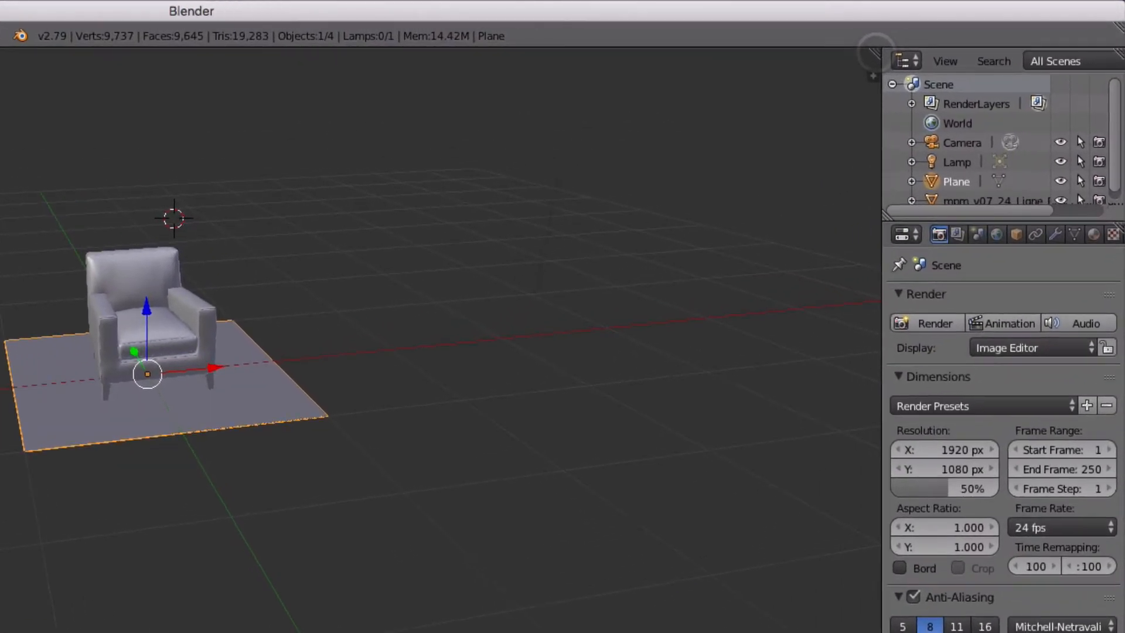
Split the 3D view vertically, make the new area a Node Editor and widen it.
drag(874, 53, 139, 73)
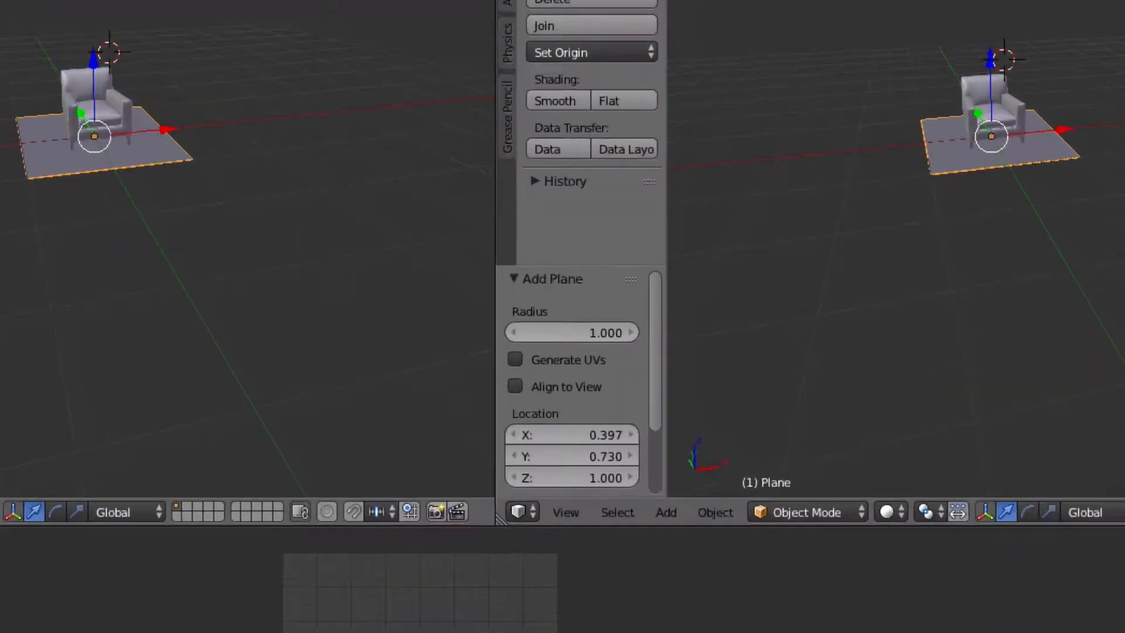
click(491, 604)
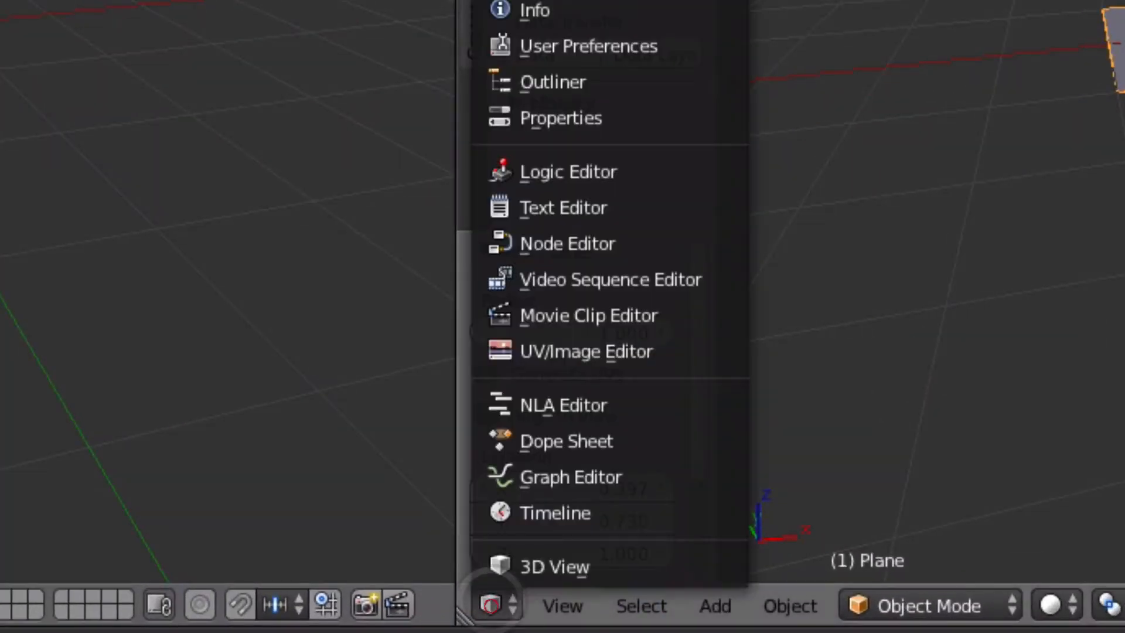
click(567, 243)
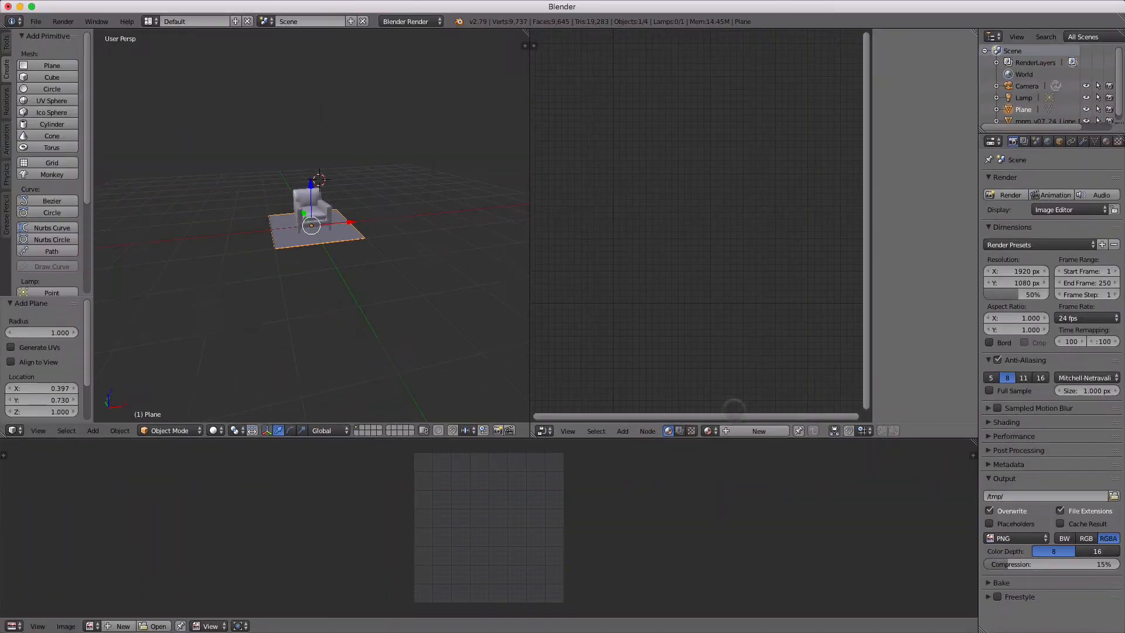
drag(882, 170, 966, 179)
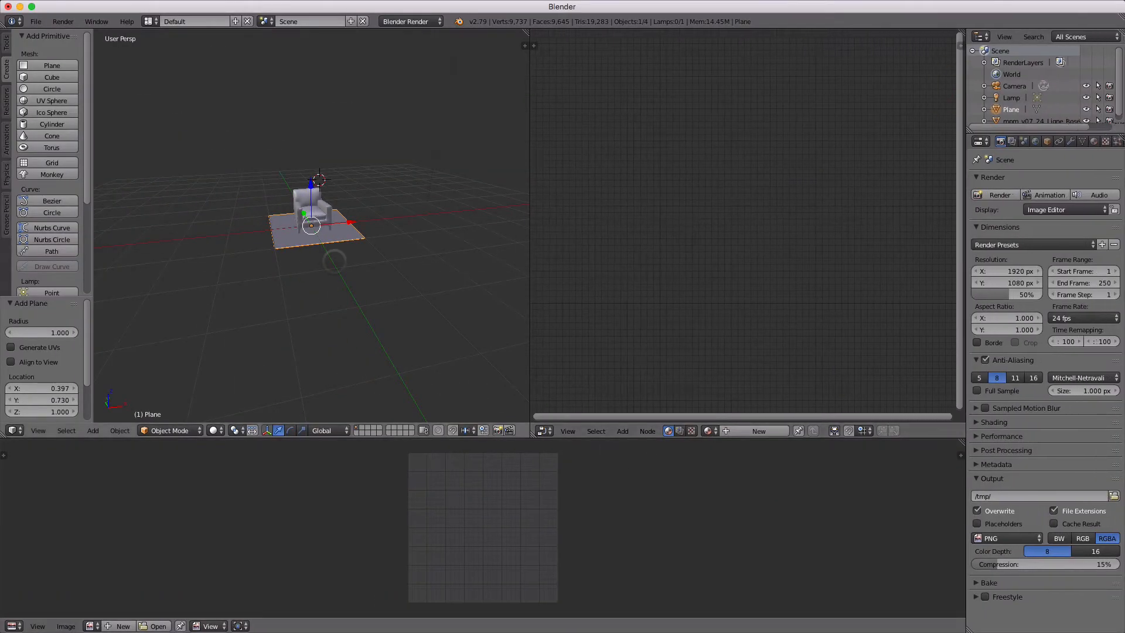
Render the scene to check the armchair's shadow on the plane.
scroll(334, 258, up, 4)
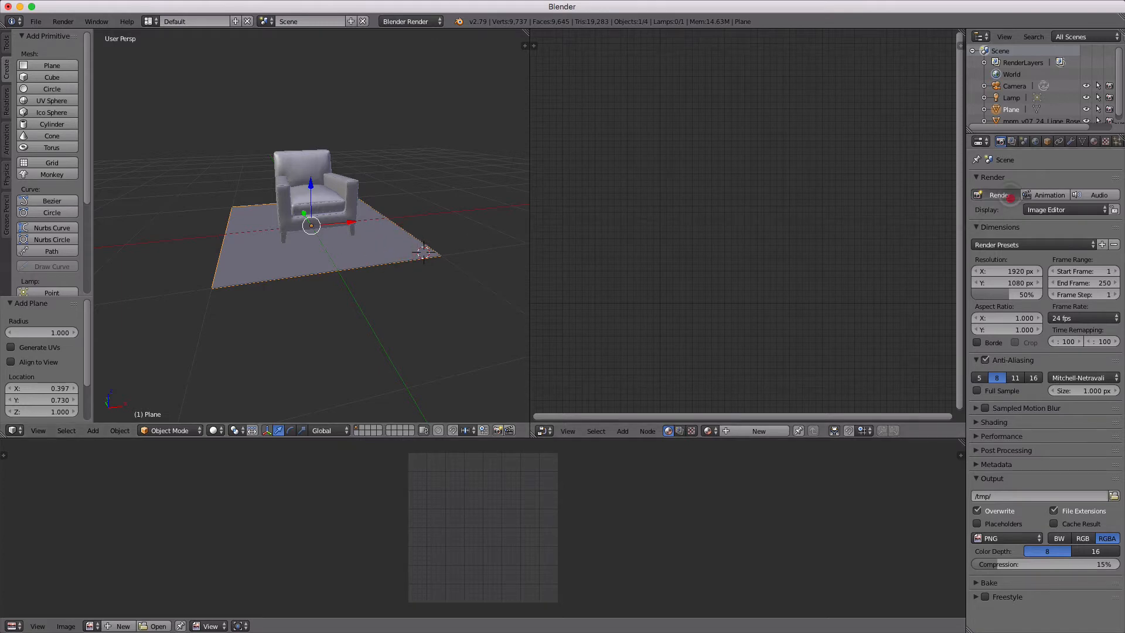
click(1010, 198)
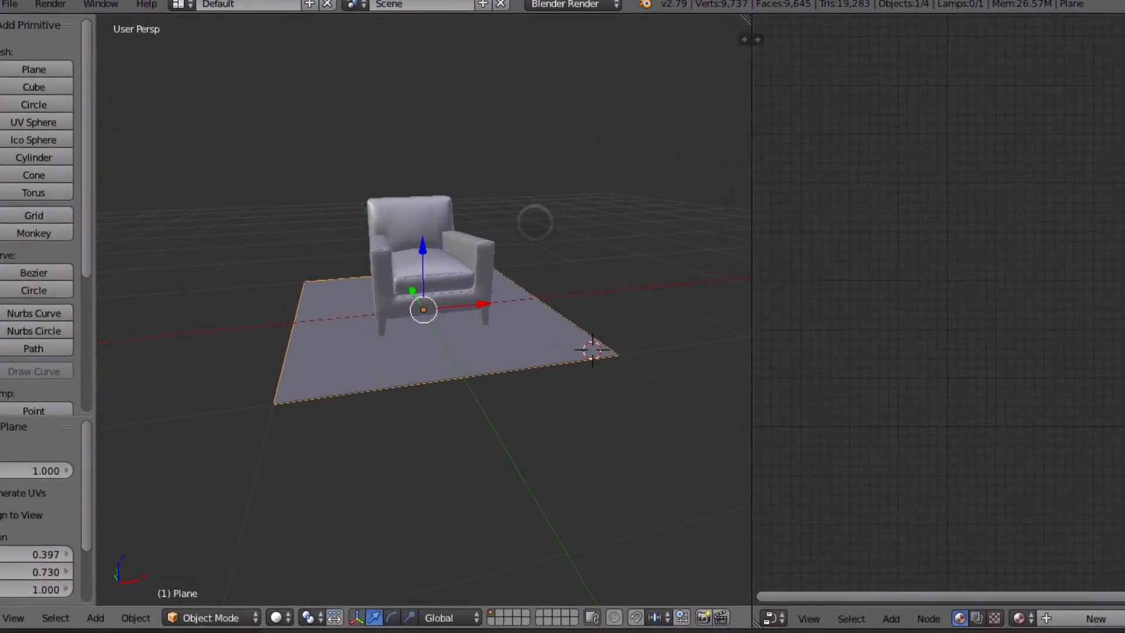
Move the lamp to X 0, Y 0, Z 15 and render the scene again.
scroll(424, 309, down, 8)
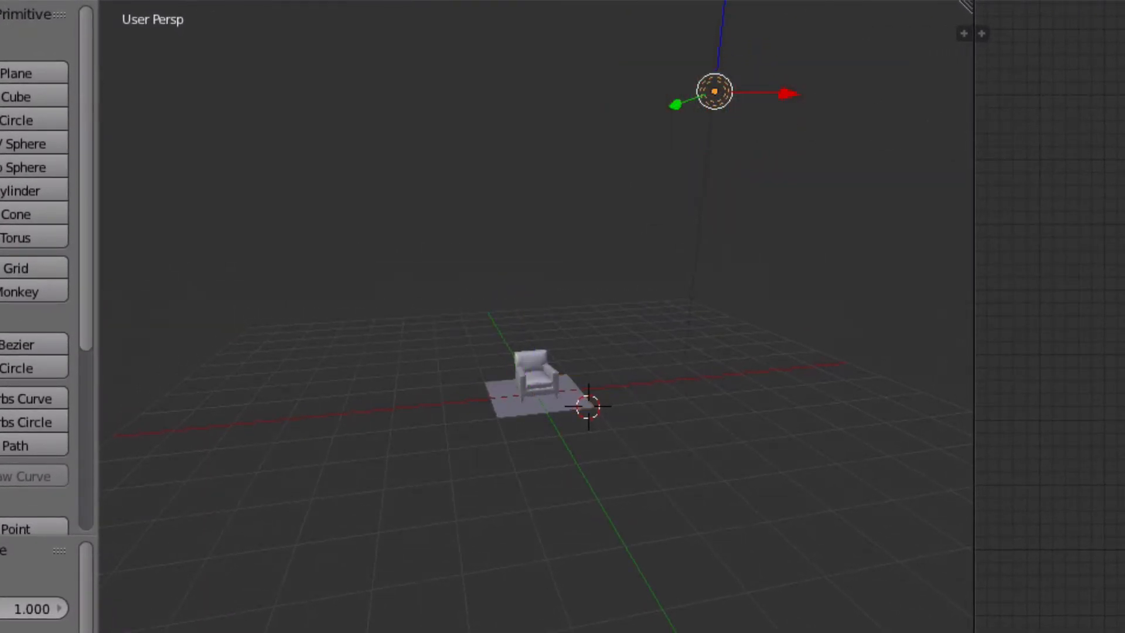
click(963, 34)
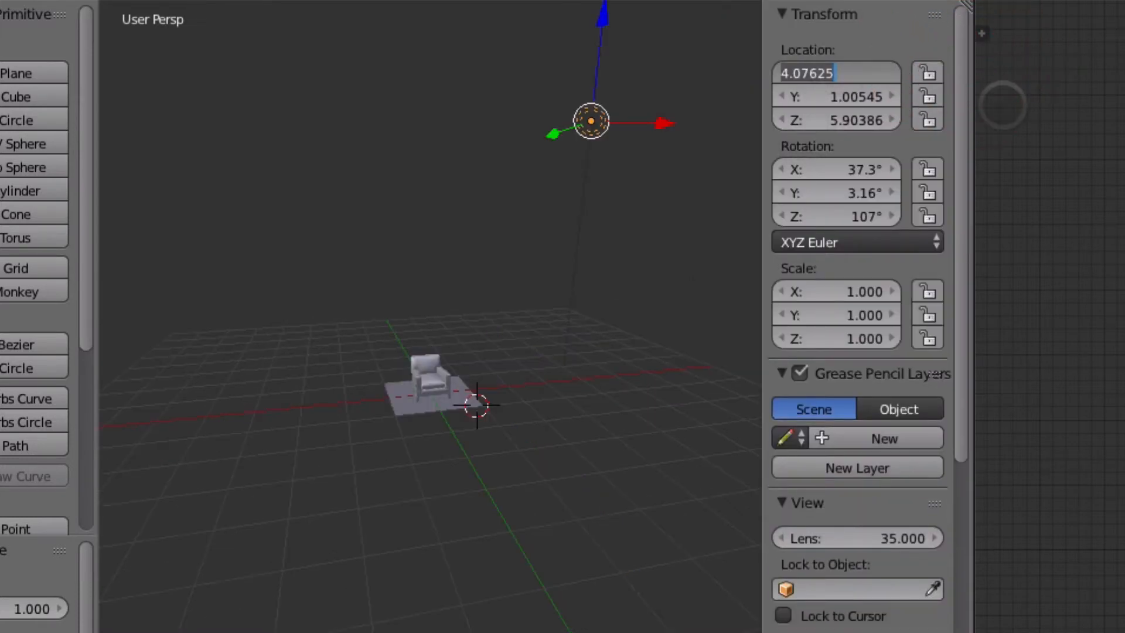
text(0)
key(Tab)
text(0)
key(Tab)
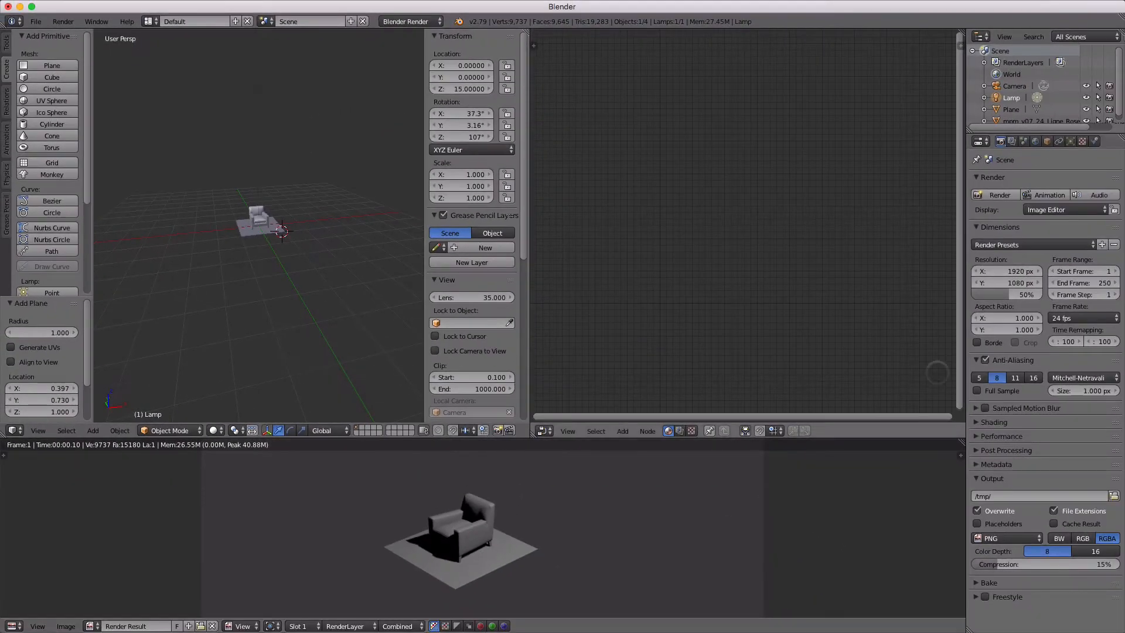
click(1002, 197)
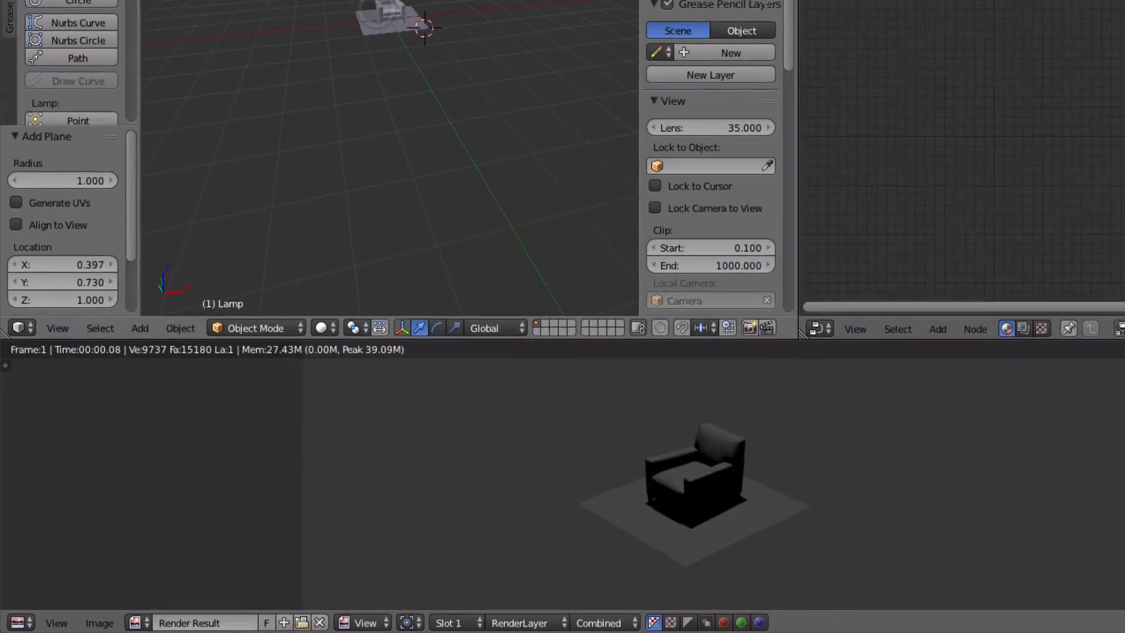
Create a new blank image named myShadowPlane in the image editor.
click(99, 623)
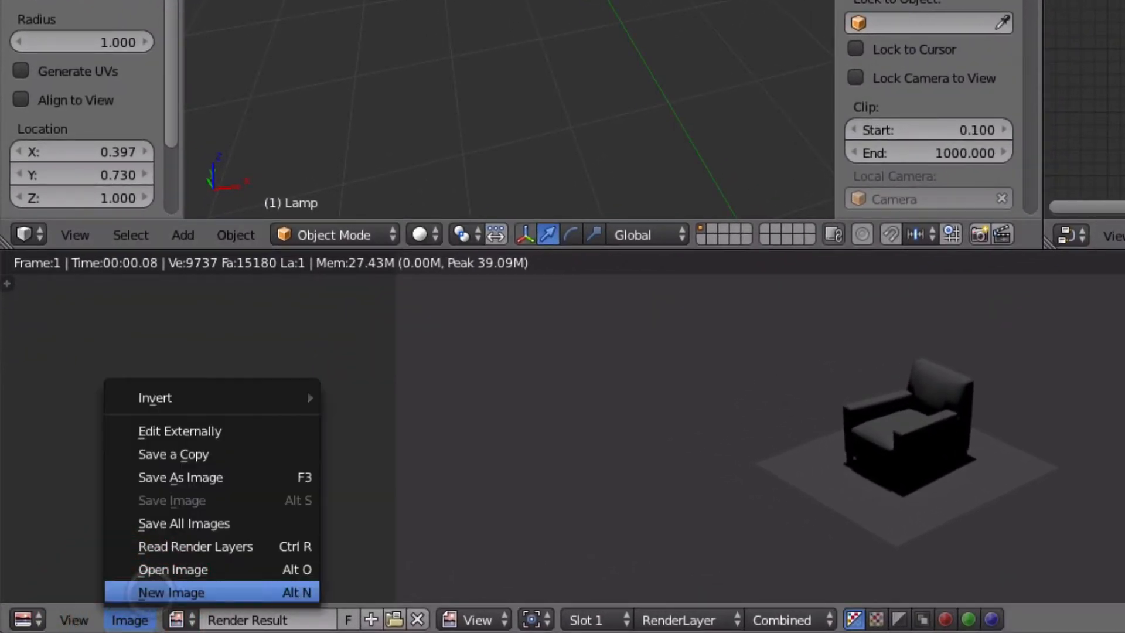
click(141, 593)
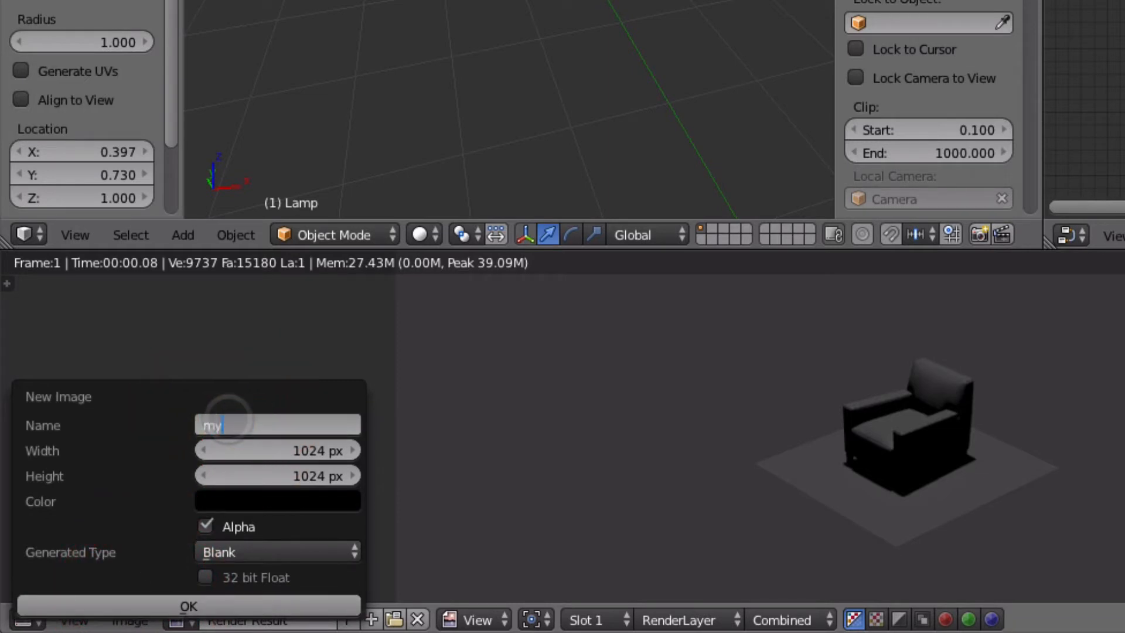
click(228, 419)
text(myShadowPla)
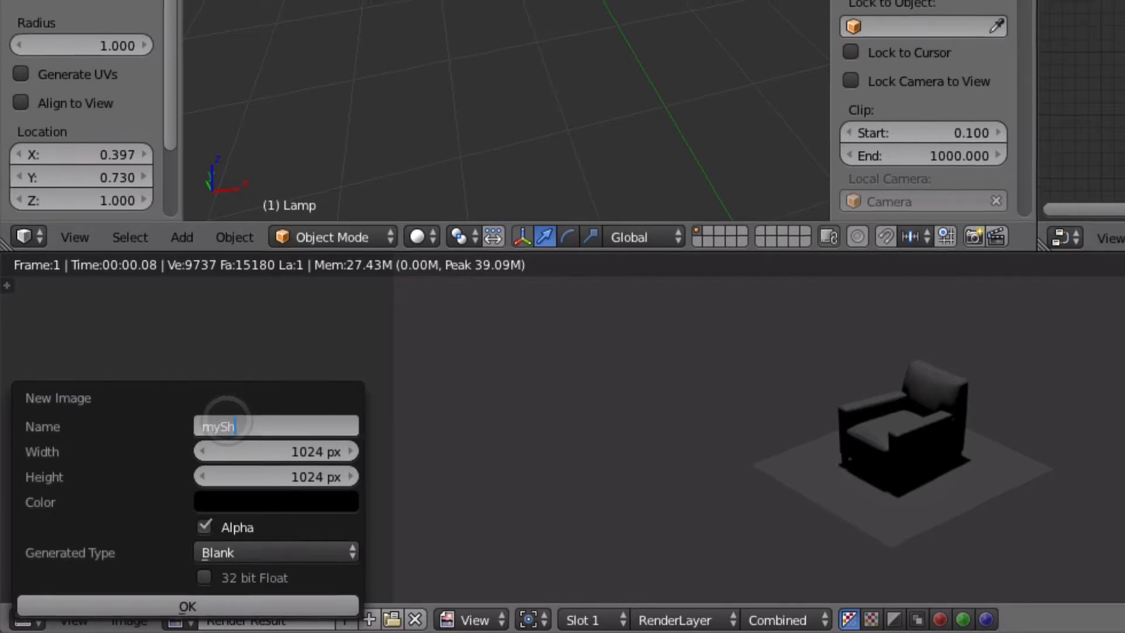
text(ne)
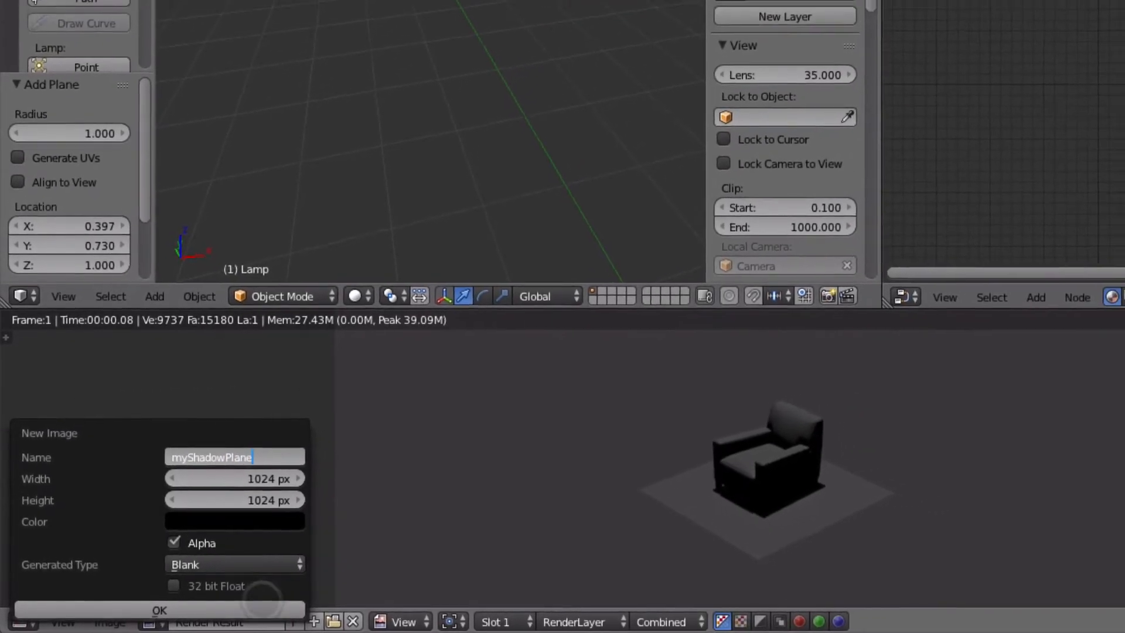
click(261, 608)
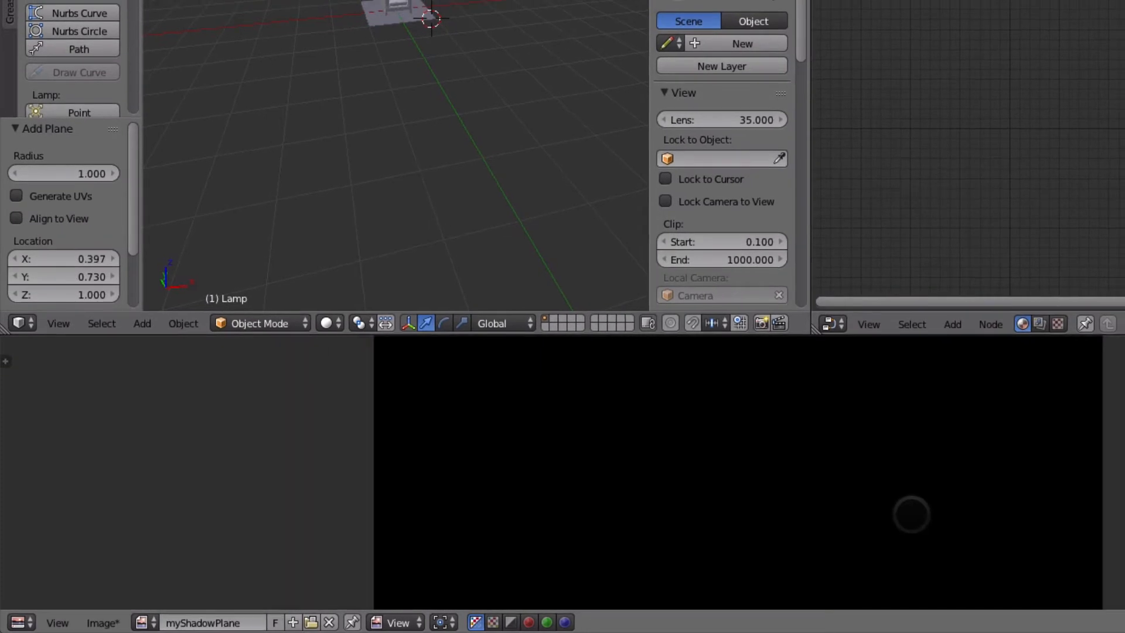
scroll(911, 514, down, 4)
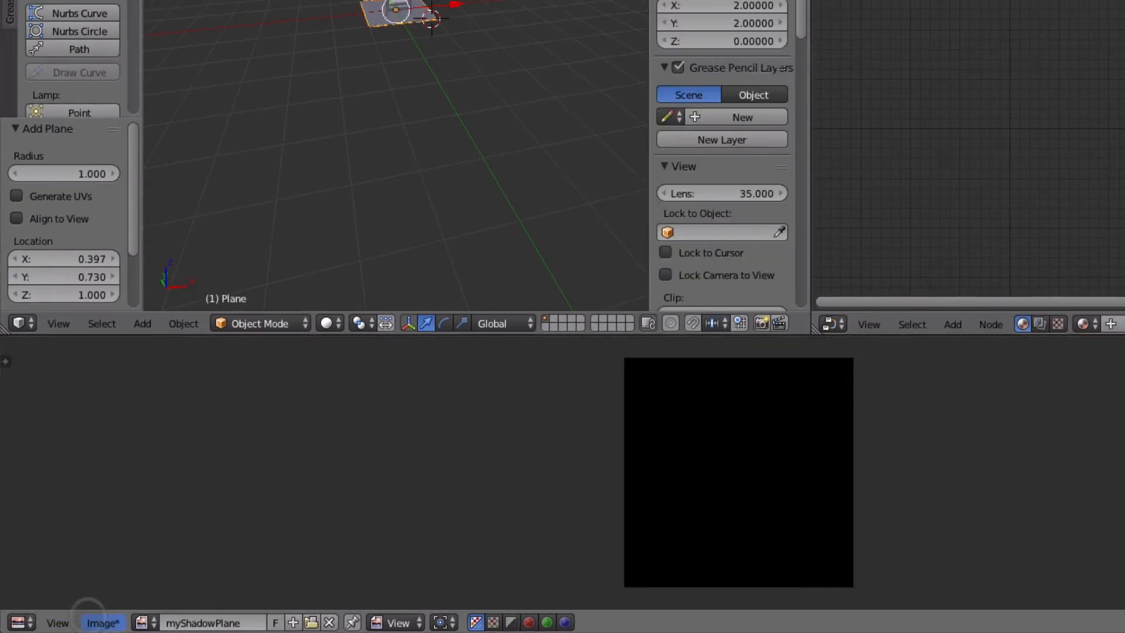
Select the plane and save the blank image as myShadowPlane.png in the CB folder.
click(93, 622)
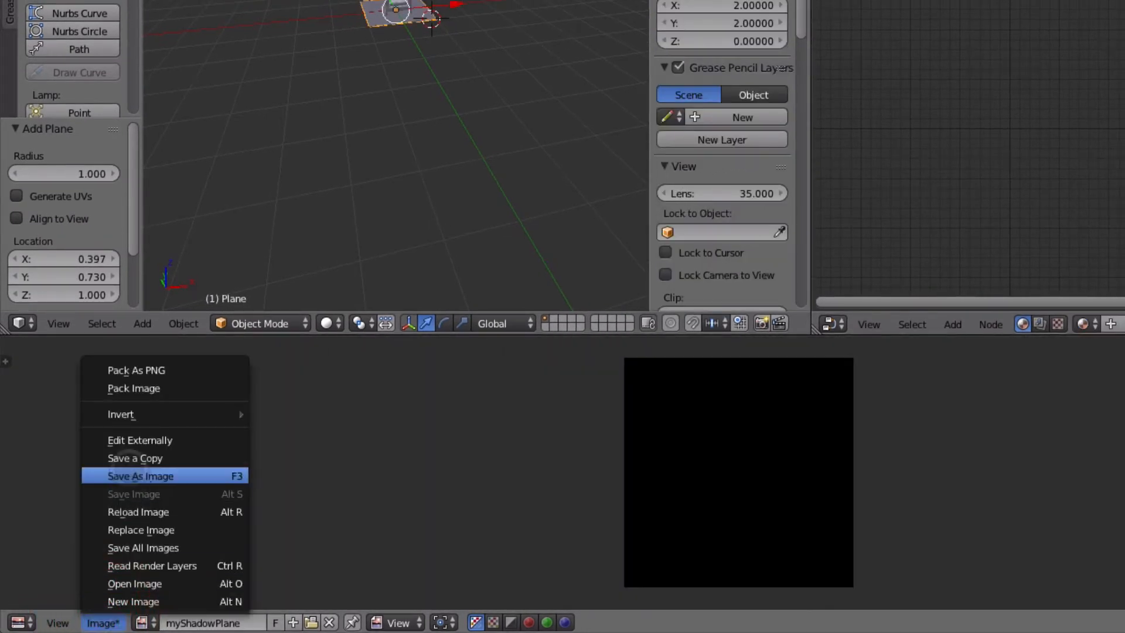
click(130, 478)
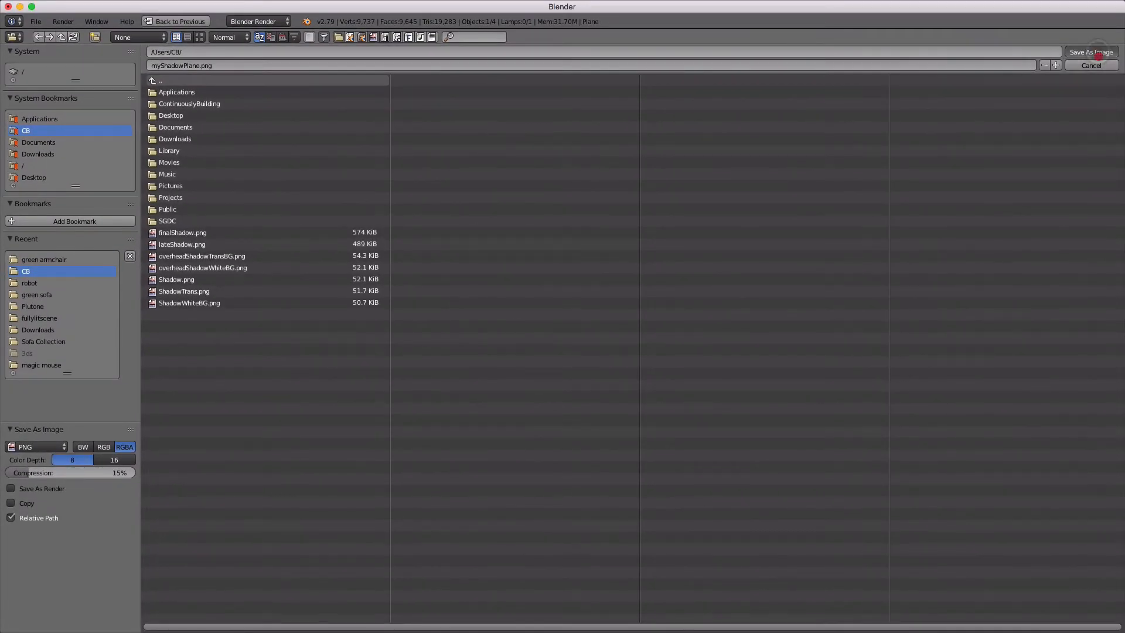
click(1097, 52)
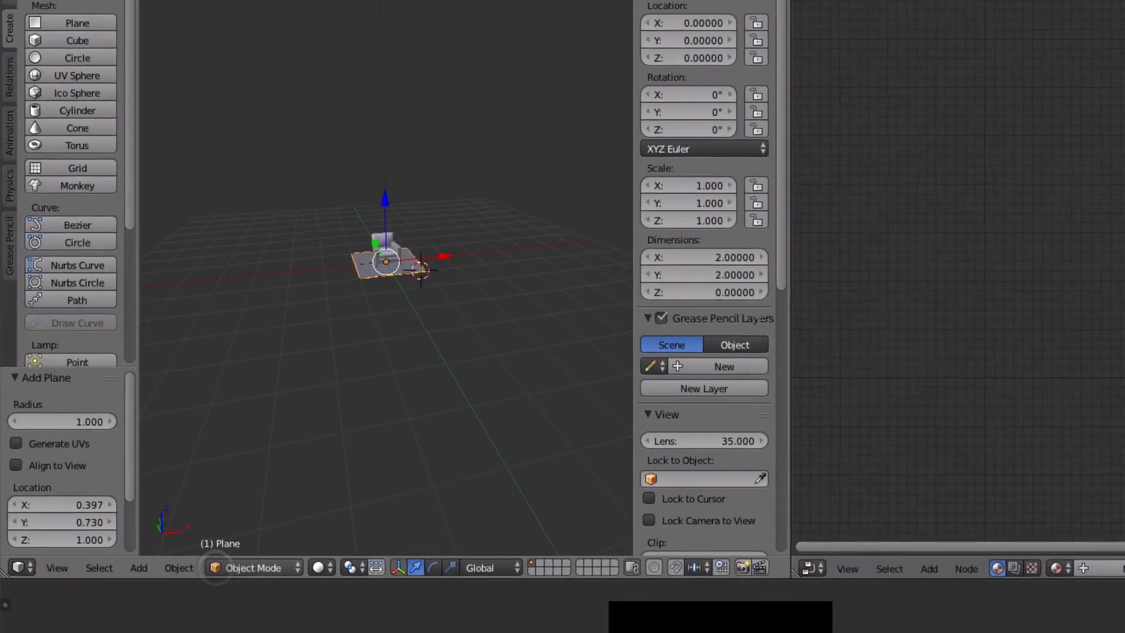
Put the plane in Edit Mode and unwrap its UVs with the Unwrap method.
click(216, 567)
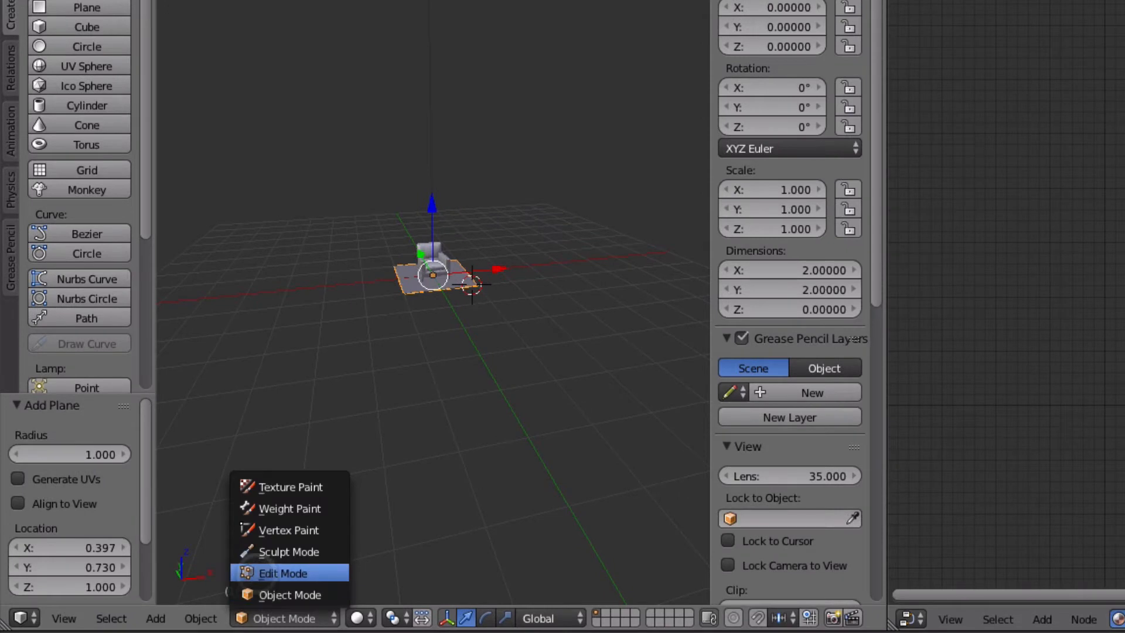
click(256, 572)
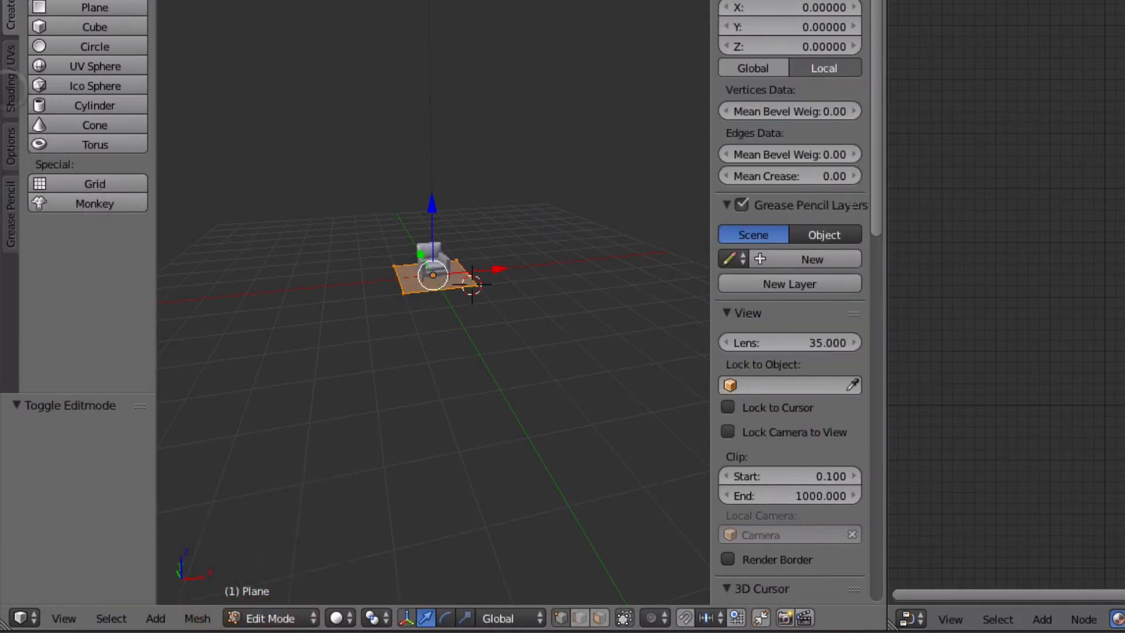
click(9, 92)
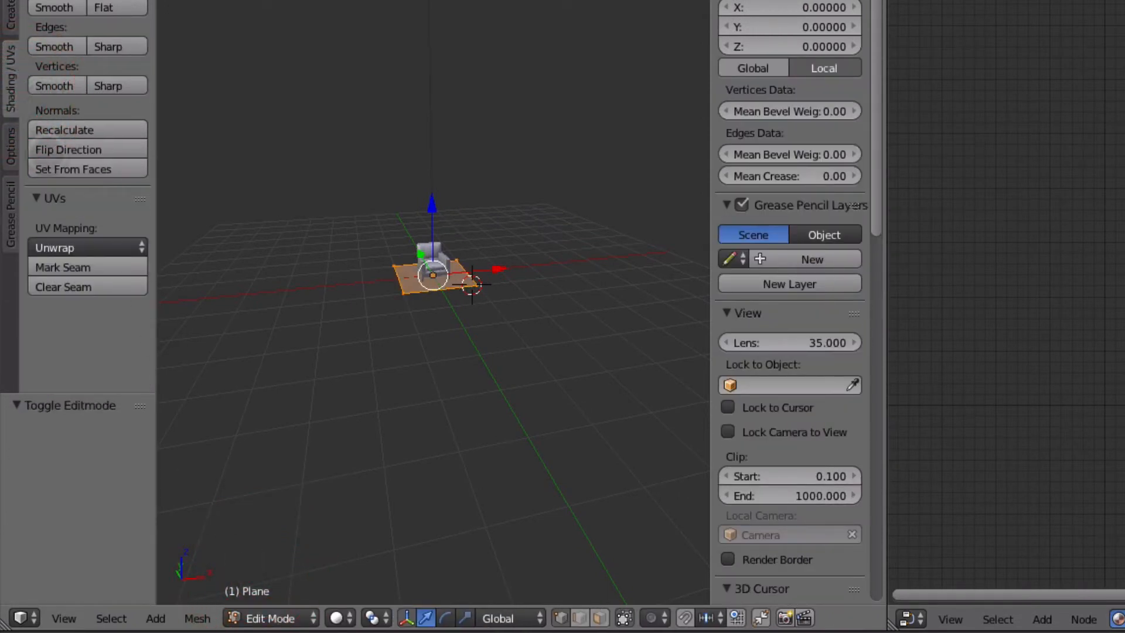
click(46, 247)
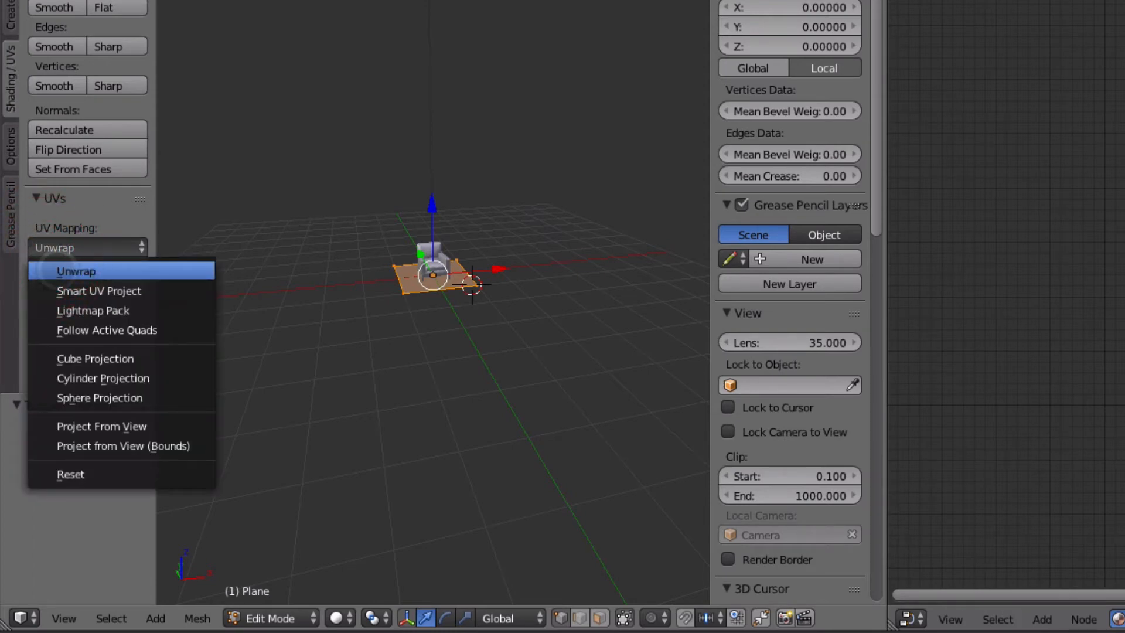
click(50, 270)
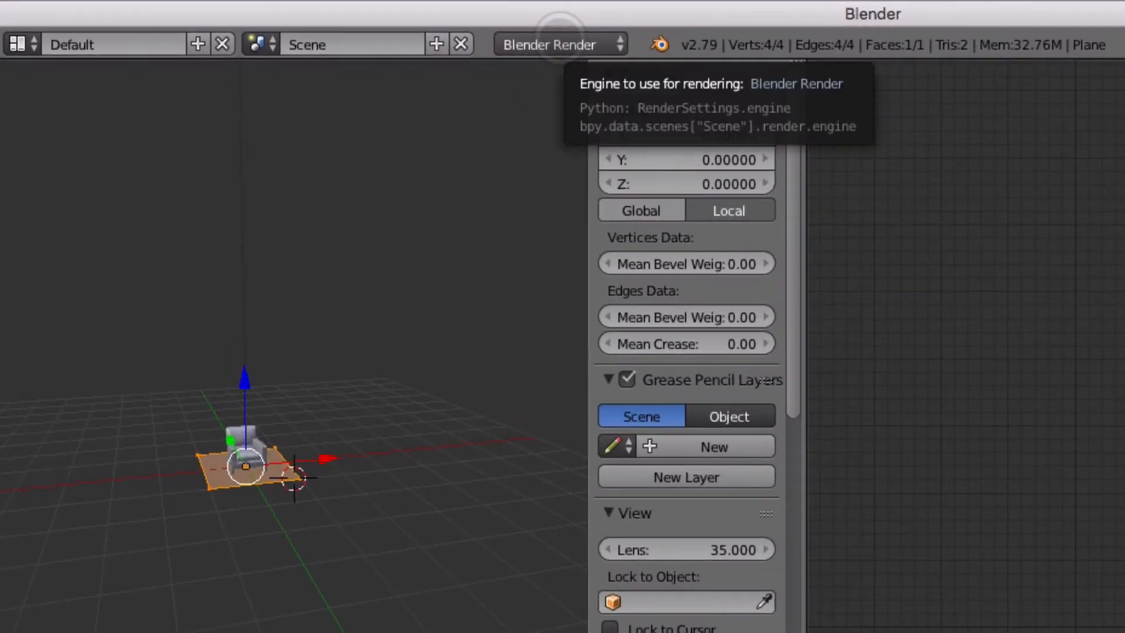
Switch the render engine to Cycles Render.
click(536, 41)
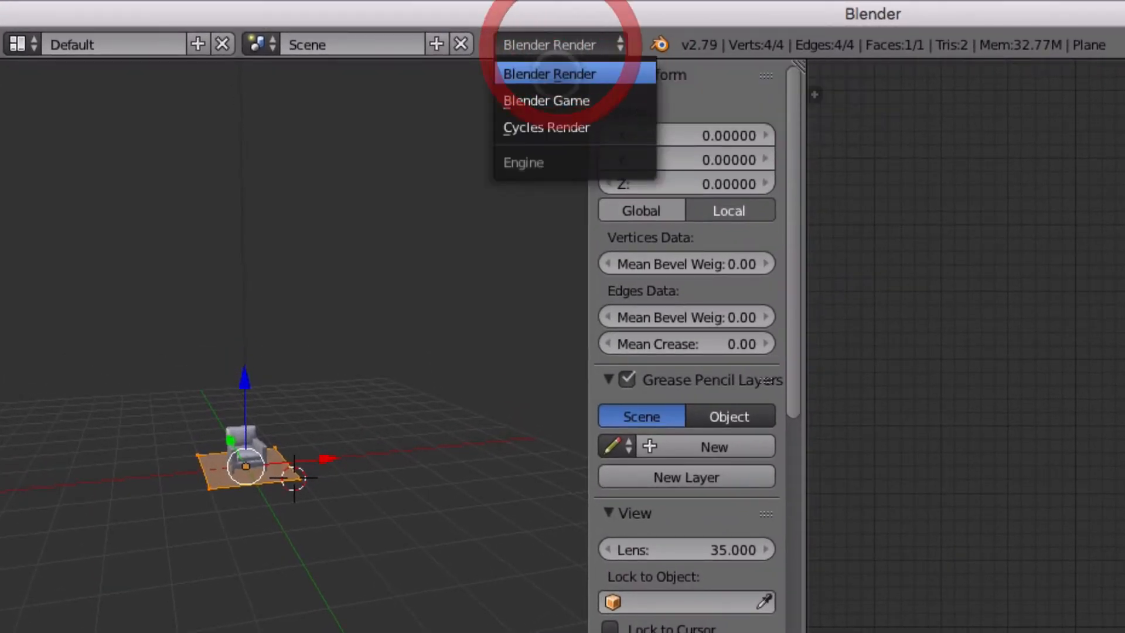
click(536, 125)
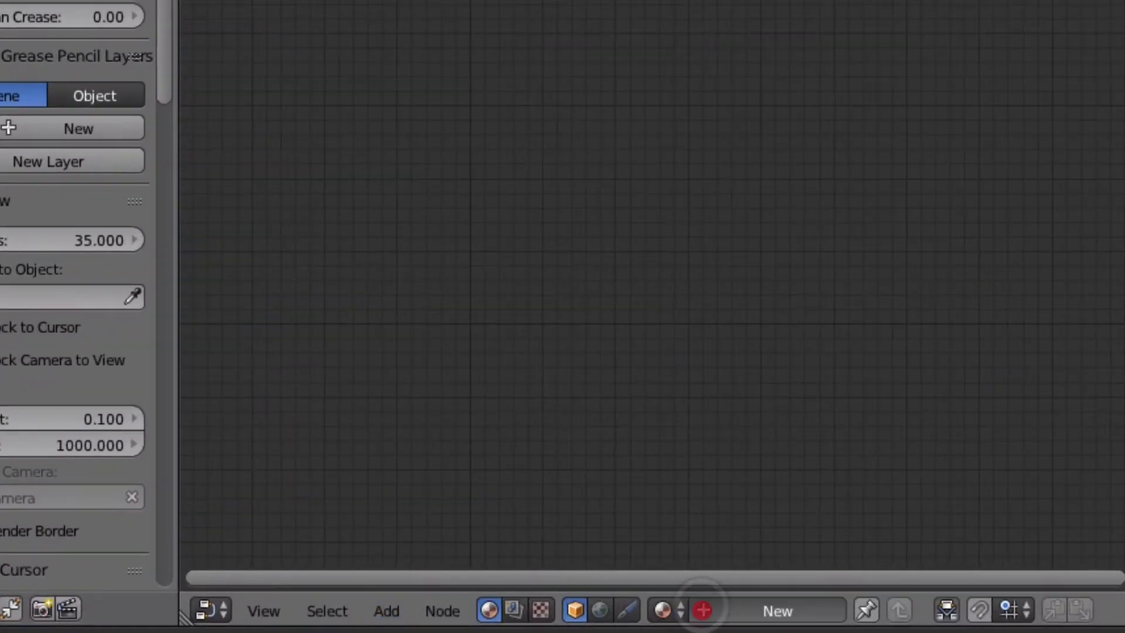
Create a new node material for the plane and move the Material Output node close beside the Diffuse BSDF node.
click(703, 609)
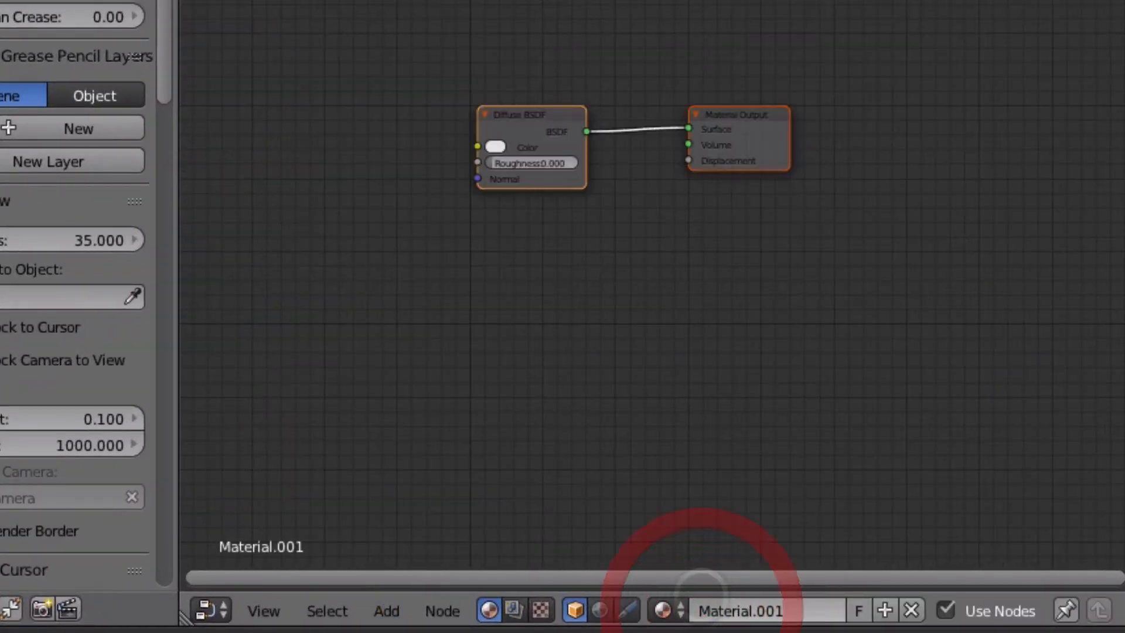
scroll(532, 135, up, 3)
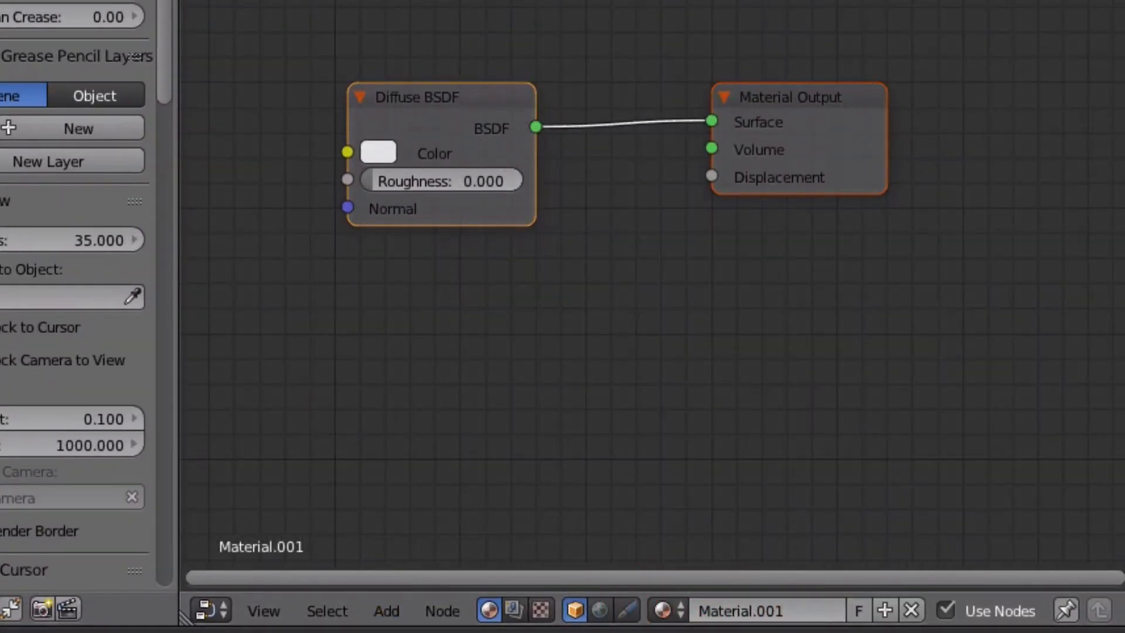
drag(816, 108, 683, 109)
drag(612, 264, 611, 278)
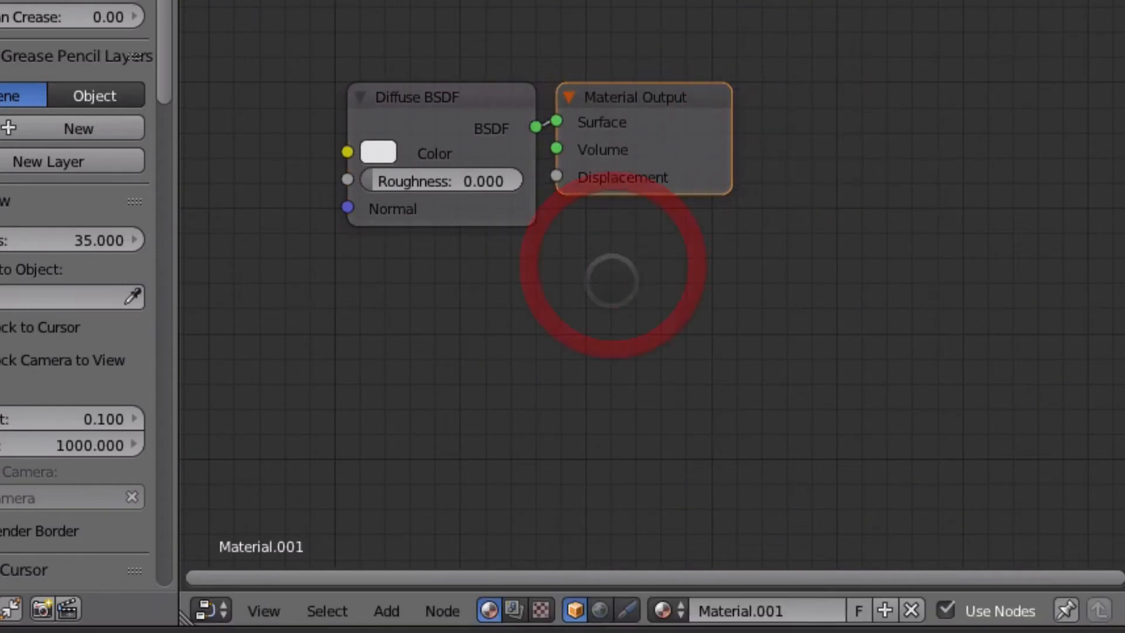
Add an unconnected Image Texture node beside the Material Output node and load myShadowPlane.png from the CB folder into it.
click(386, 610)
mouse_move(429, 474)
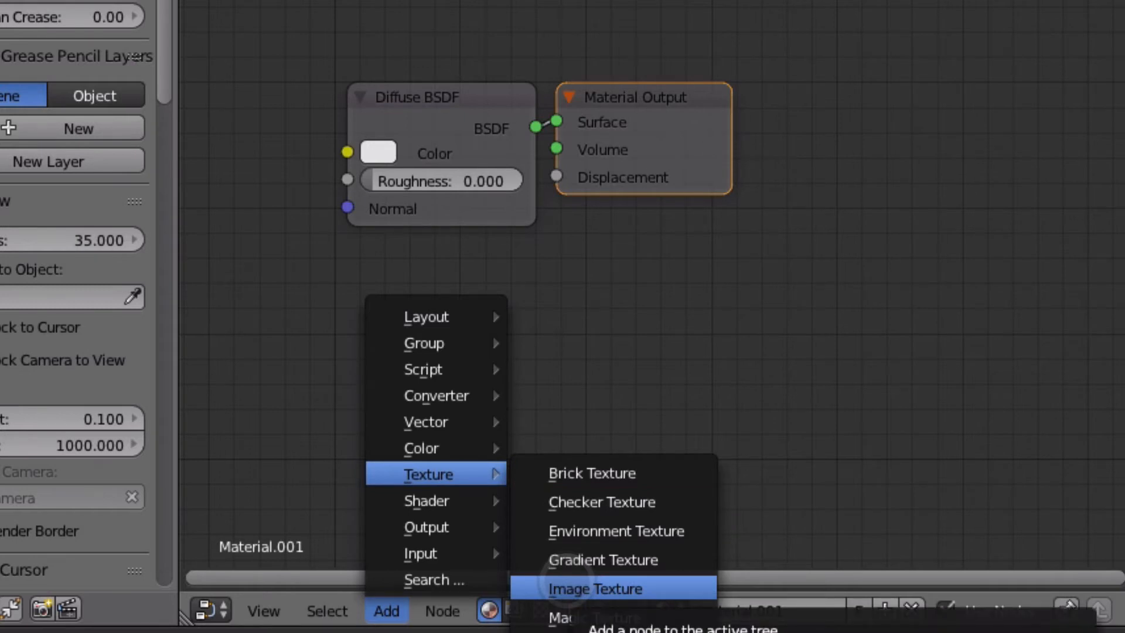
click(571, 586)
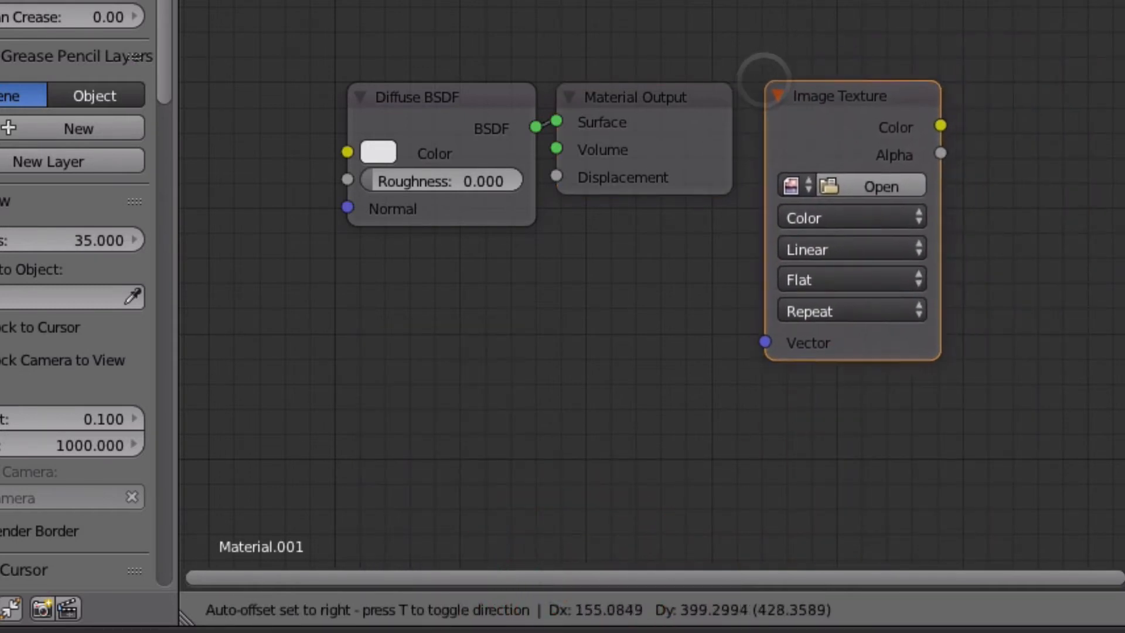
click(762, 91)
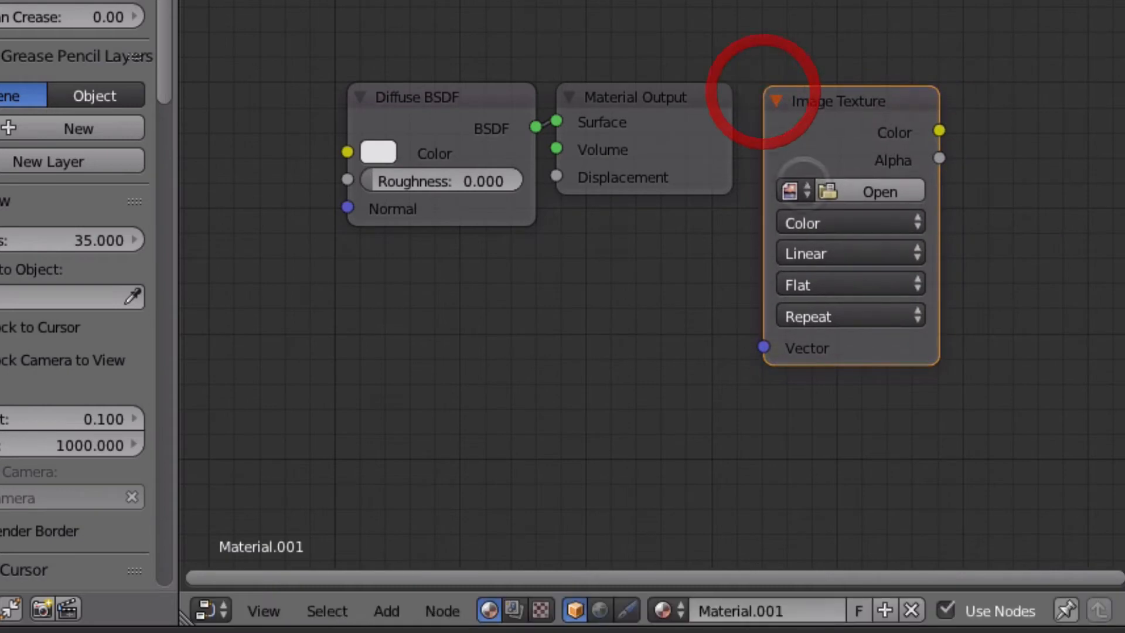
click(880, 192)
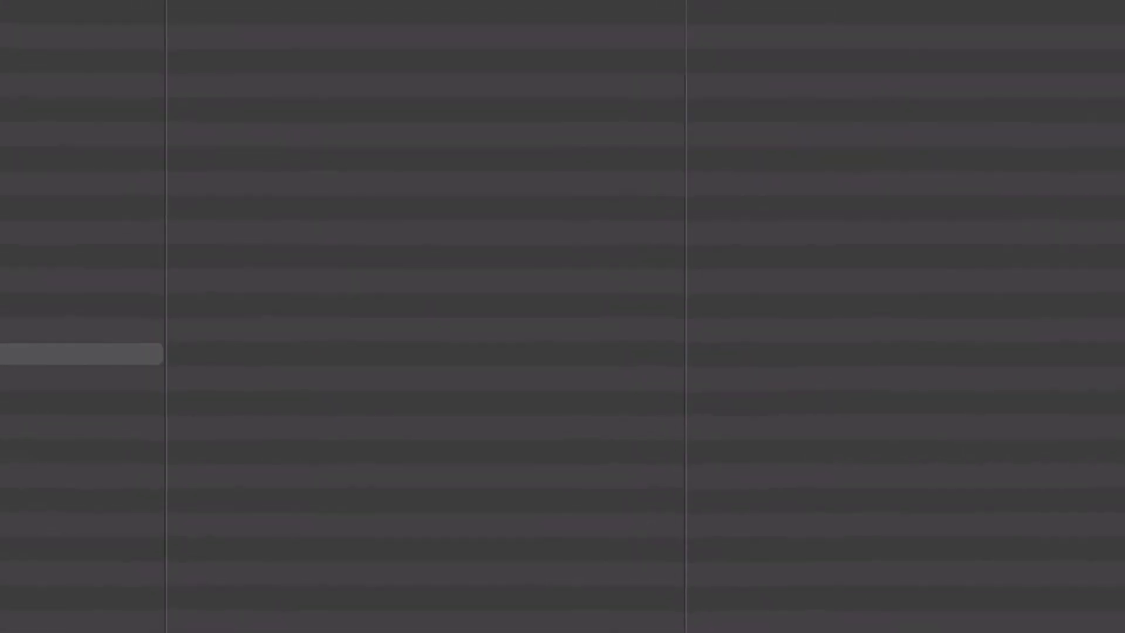
click(51, 234)
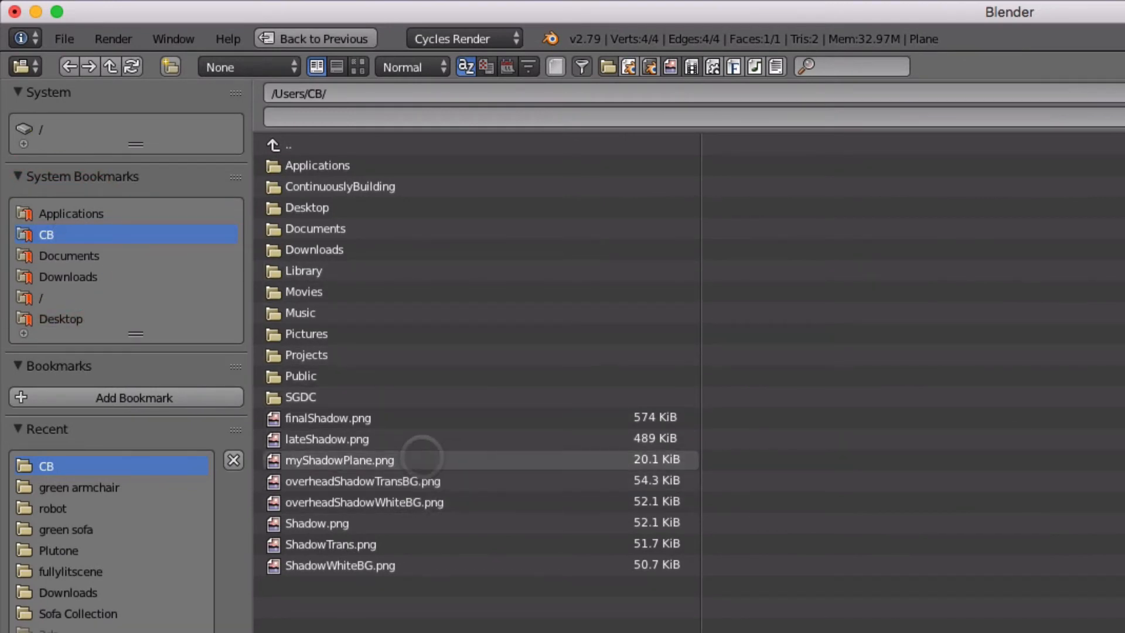
click(420, 460)
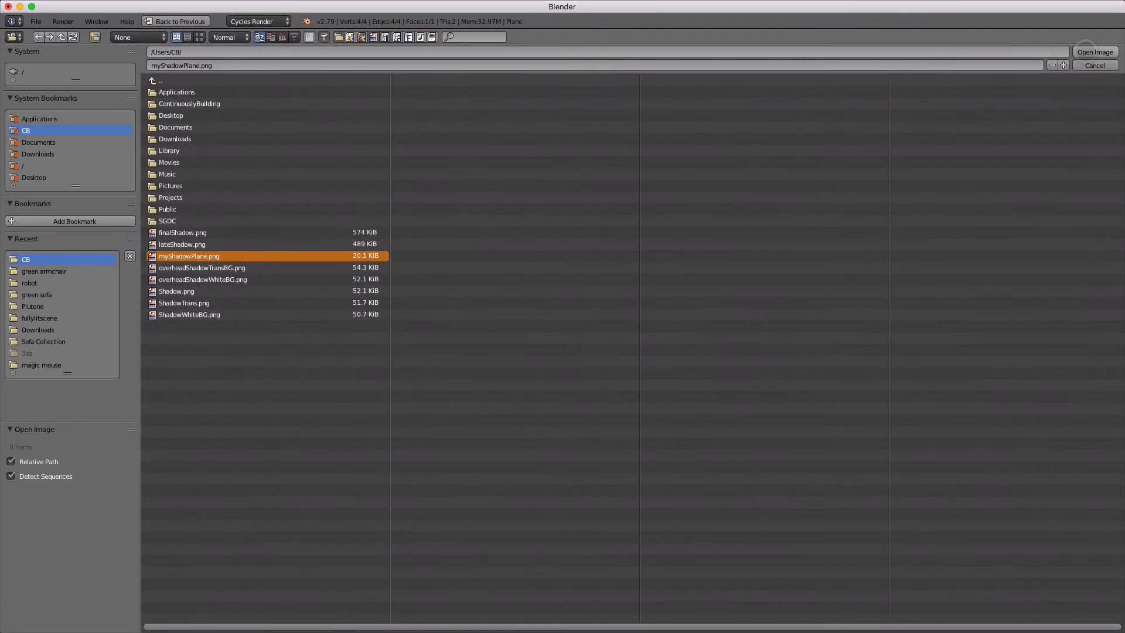
click(1093, 52)
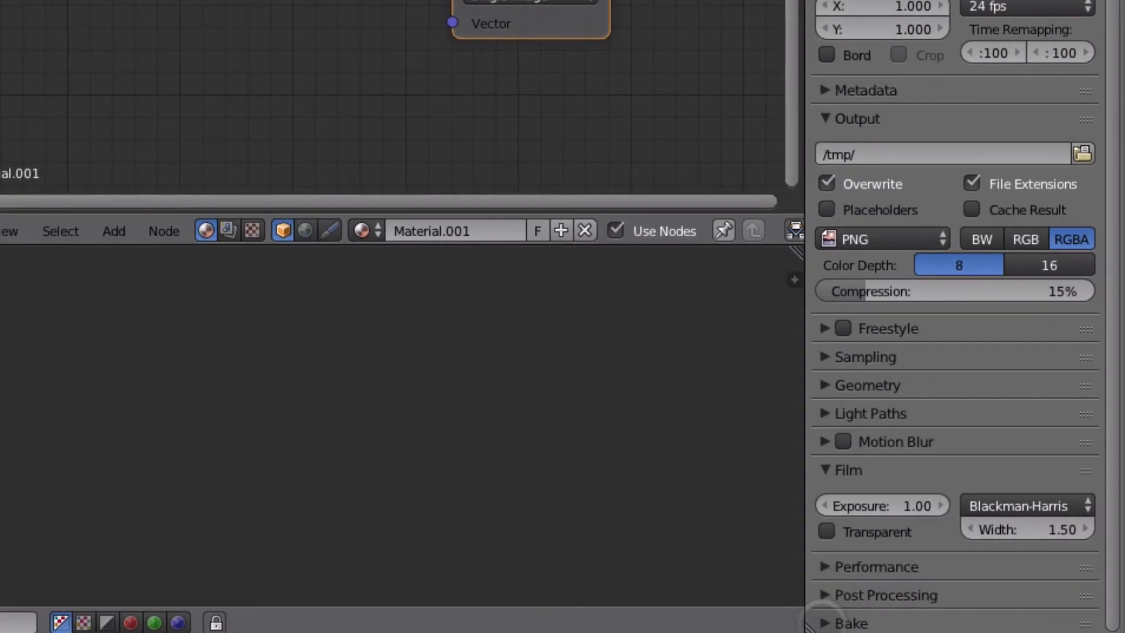
Set the bake type to Shadow and bake the plane.
scroll(838, 615, down, 8)
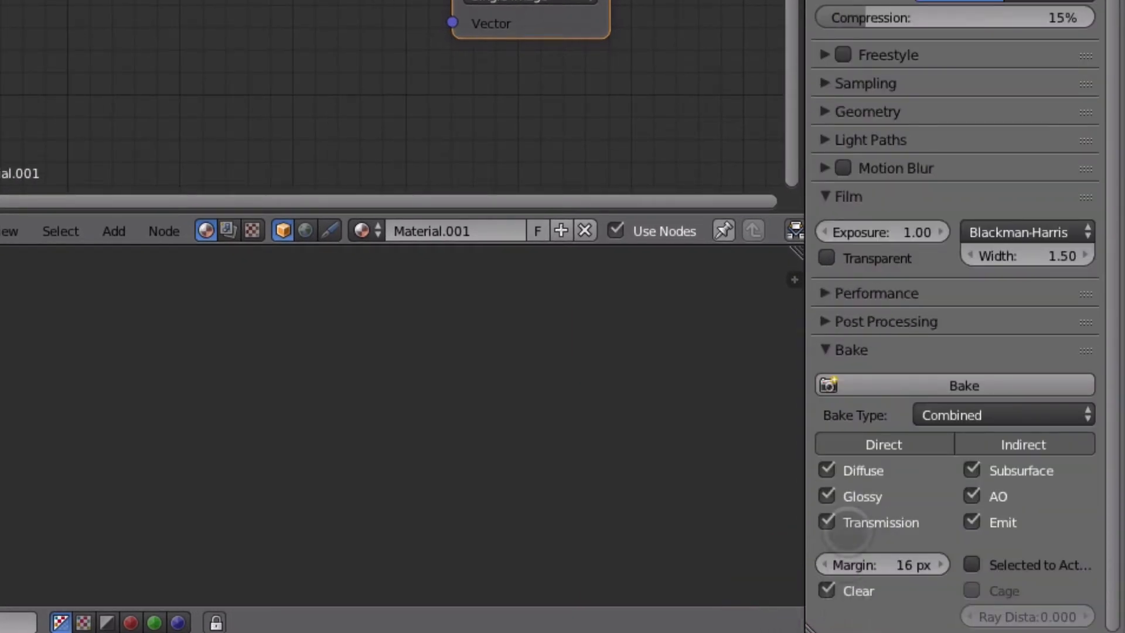
click(949, 416)
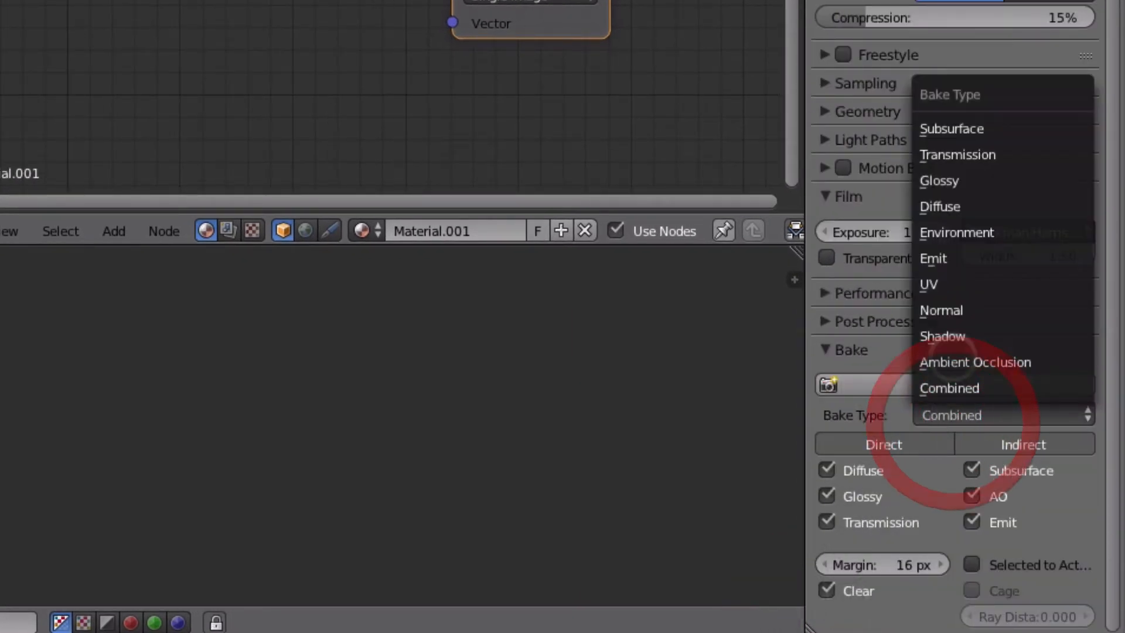
click(954, 334)
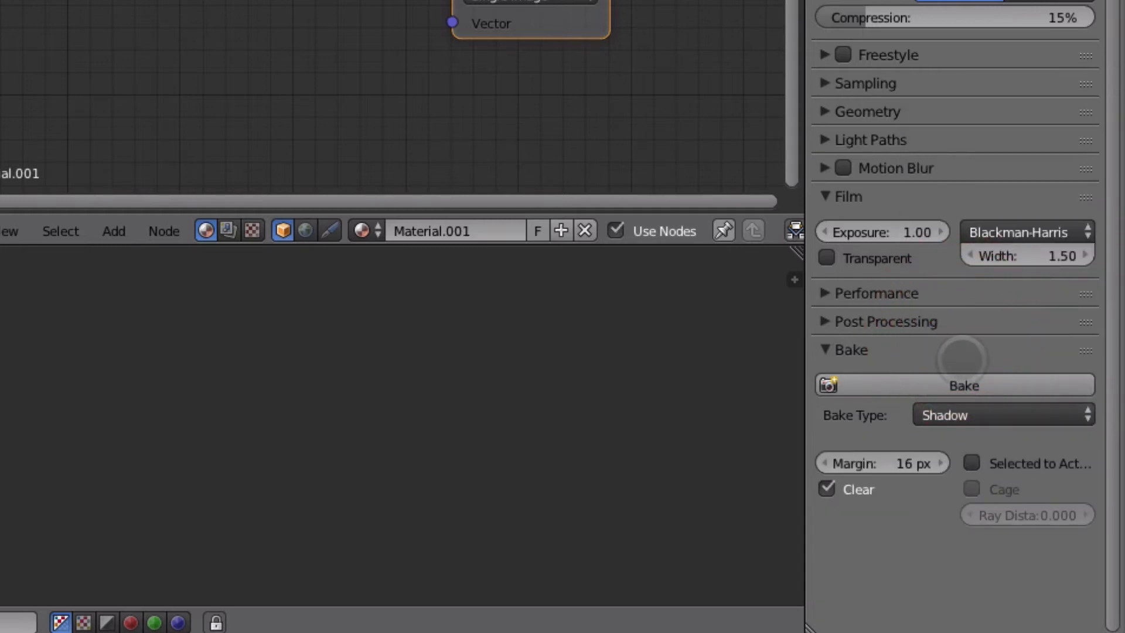
click(962, 386)
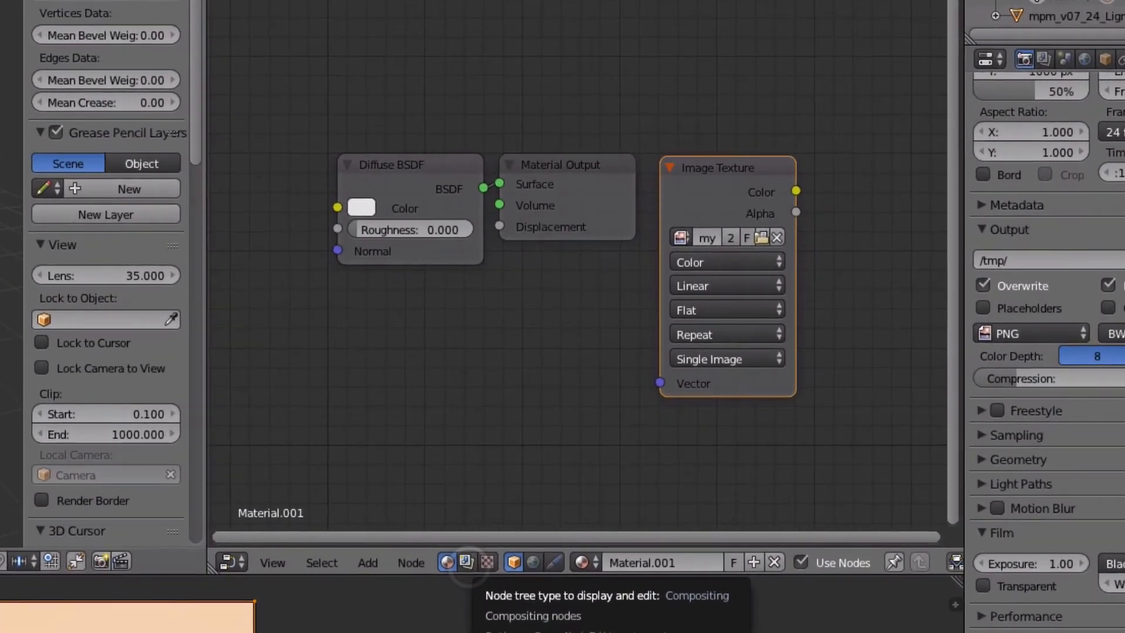
Switch the node editor to compositing nodes, enable Use Nodes, and delete the default Render Layers and Composite nodes.
click(572, 497)
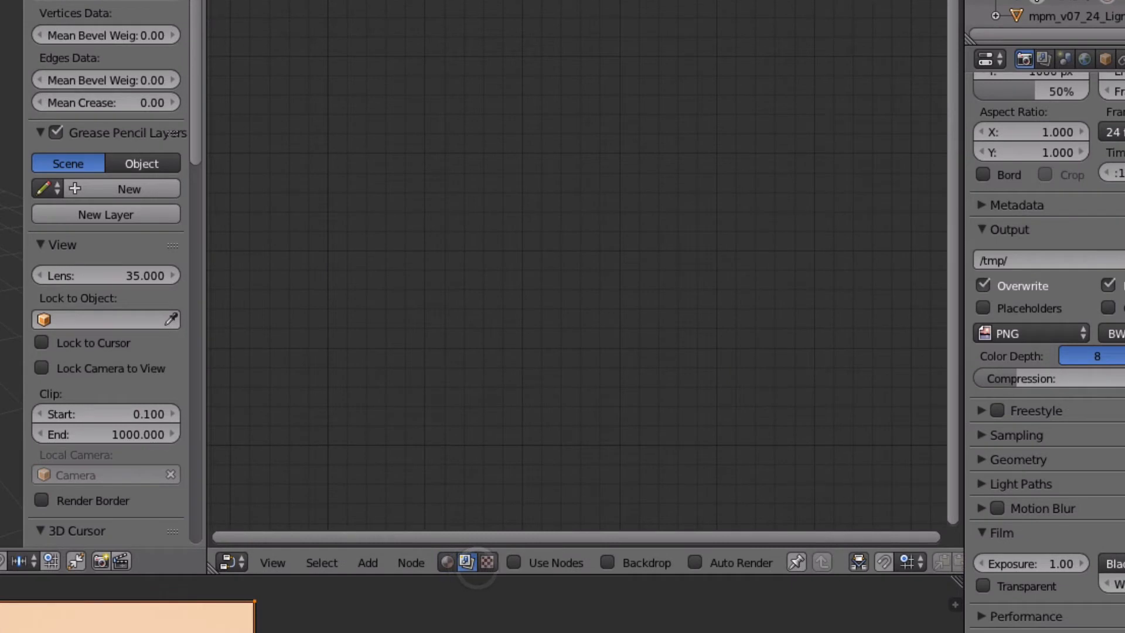
click(514, 562)
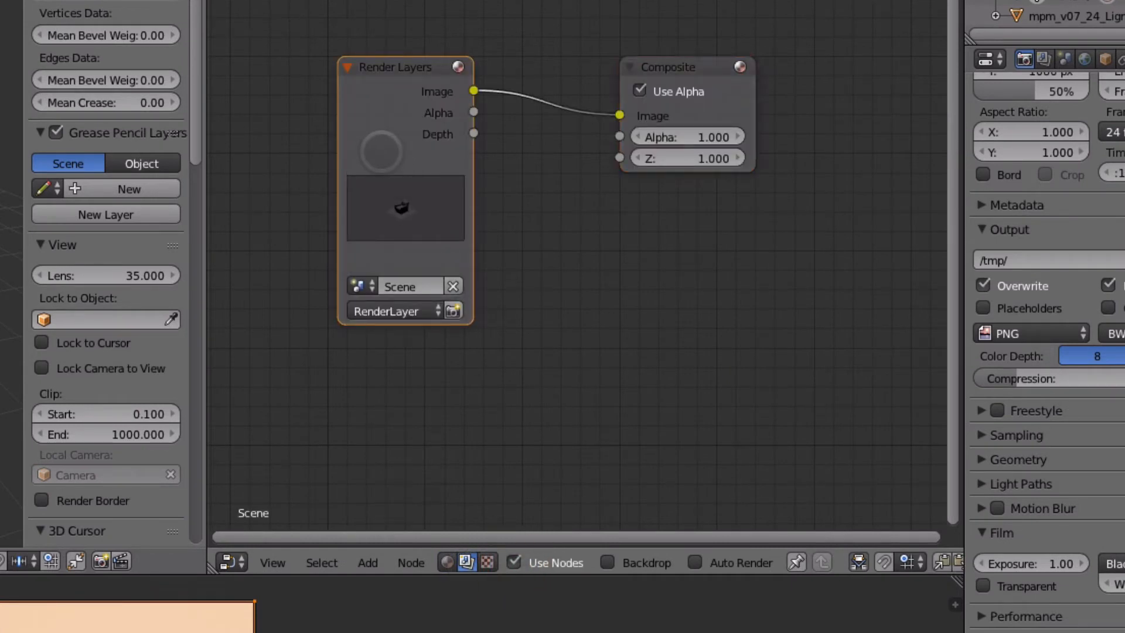
key(x)
click(738, 114)
key(x)
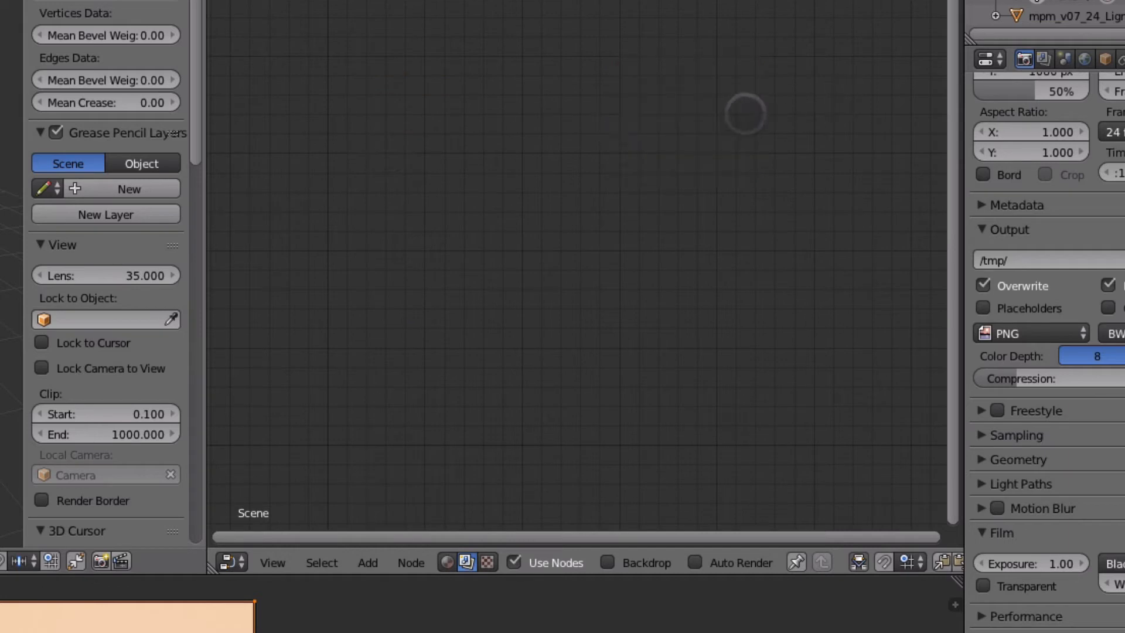
Add an Image input node to the compositor and load myShadowPlane.png from the CB folder into it.
click(367, 562)
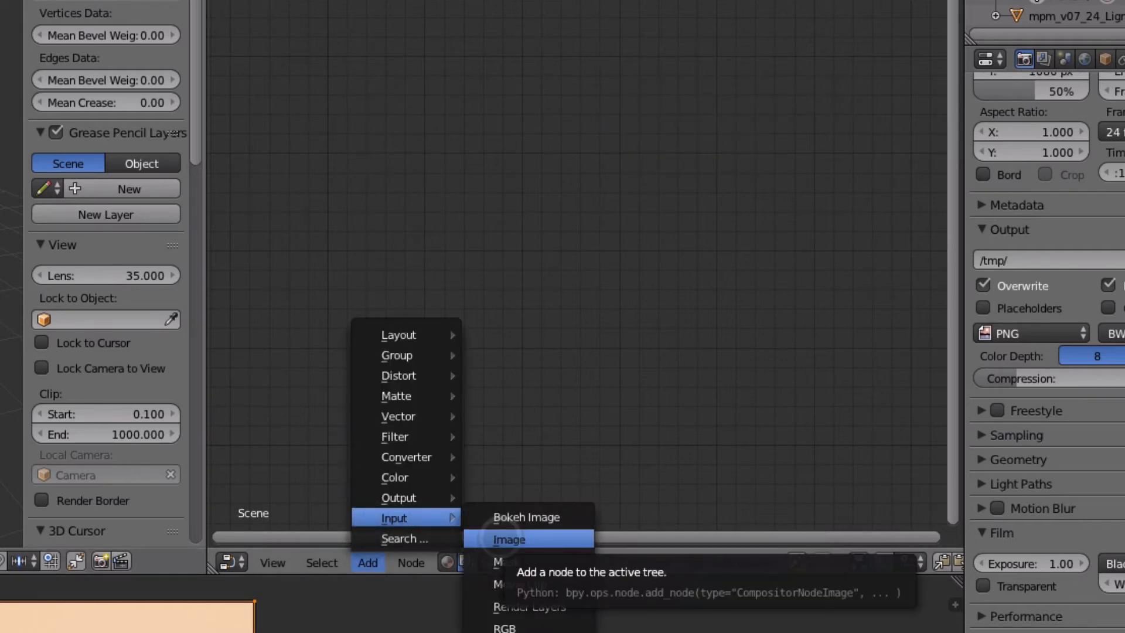
click(494, 539)
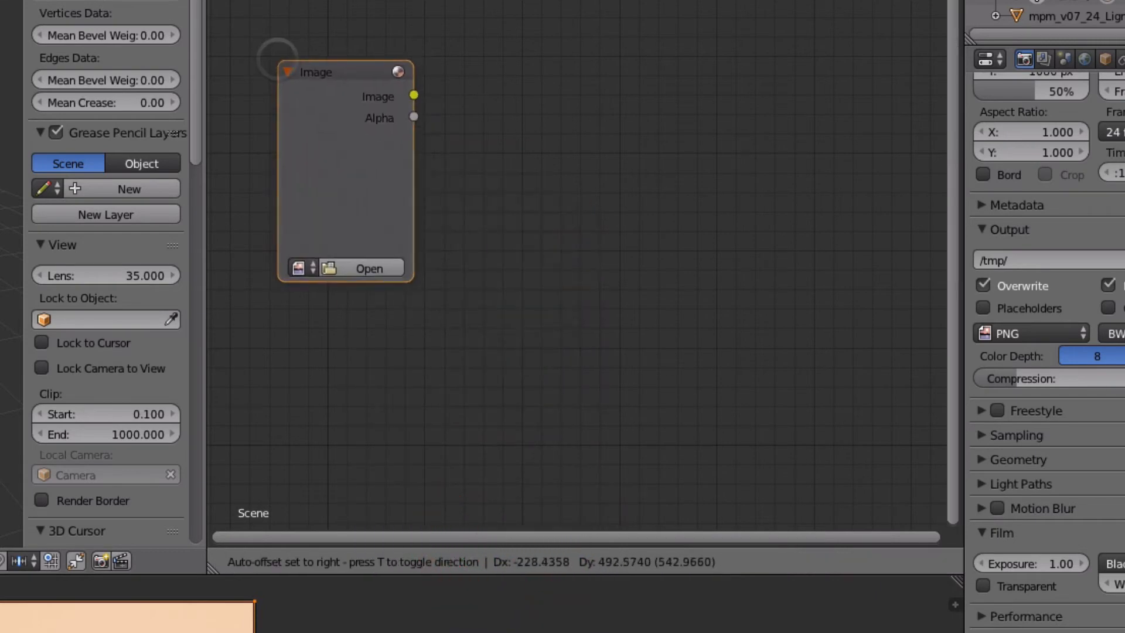
click(334, 43)
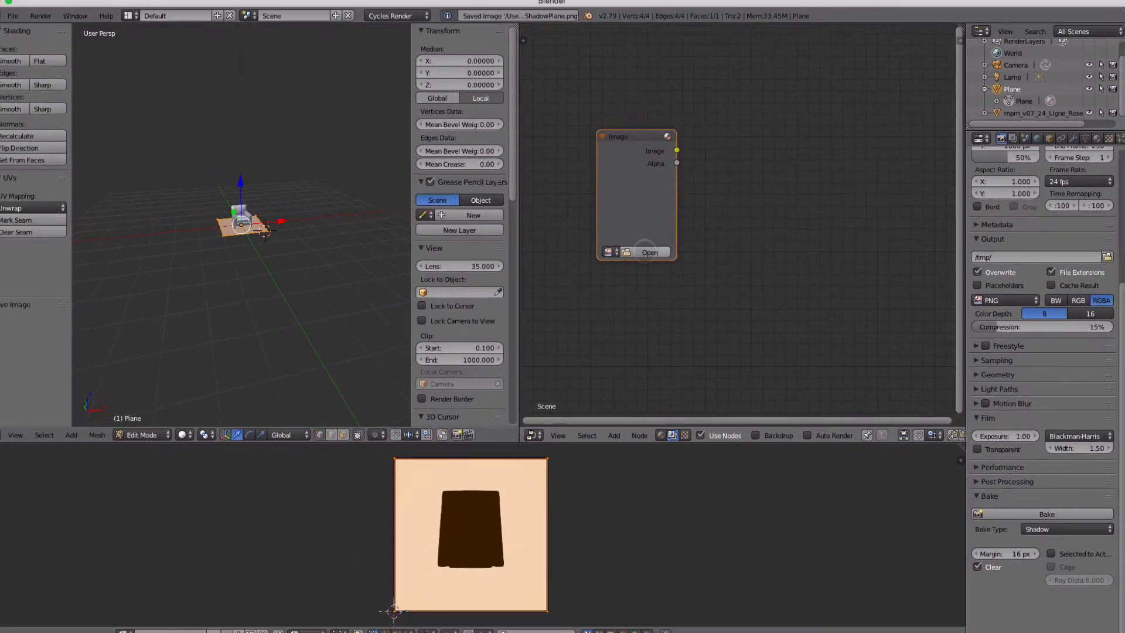
click(534, 252)
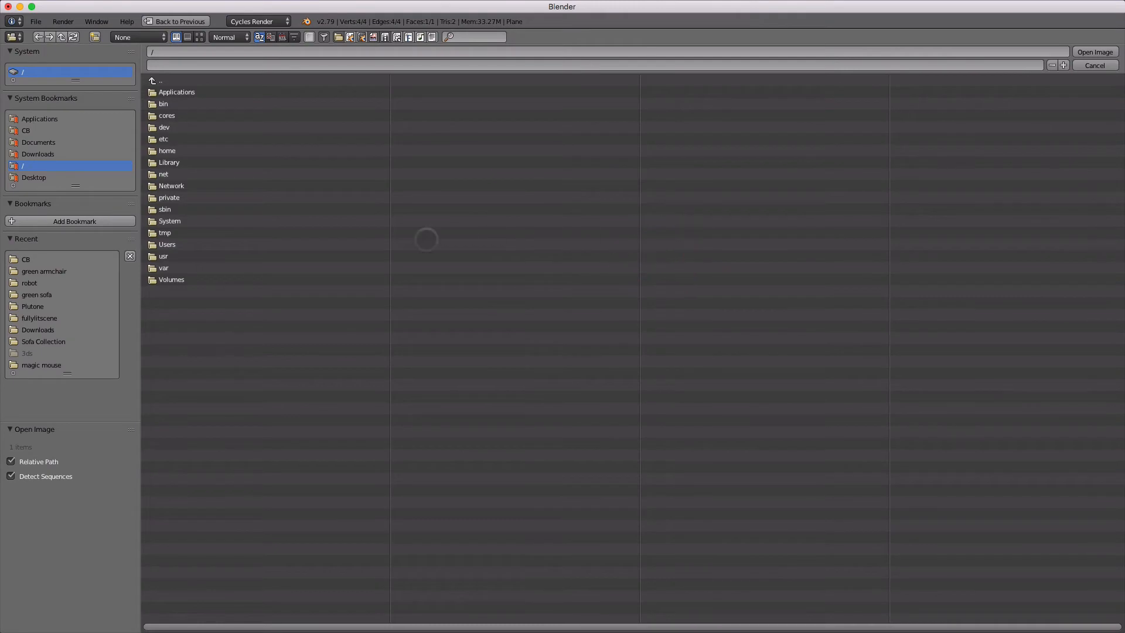
click(59, 130)
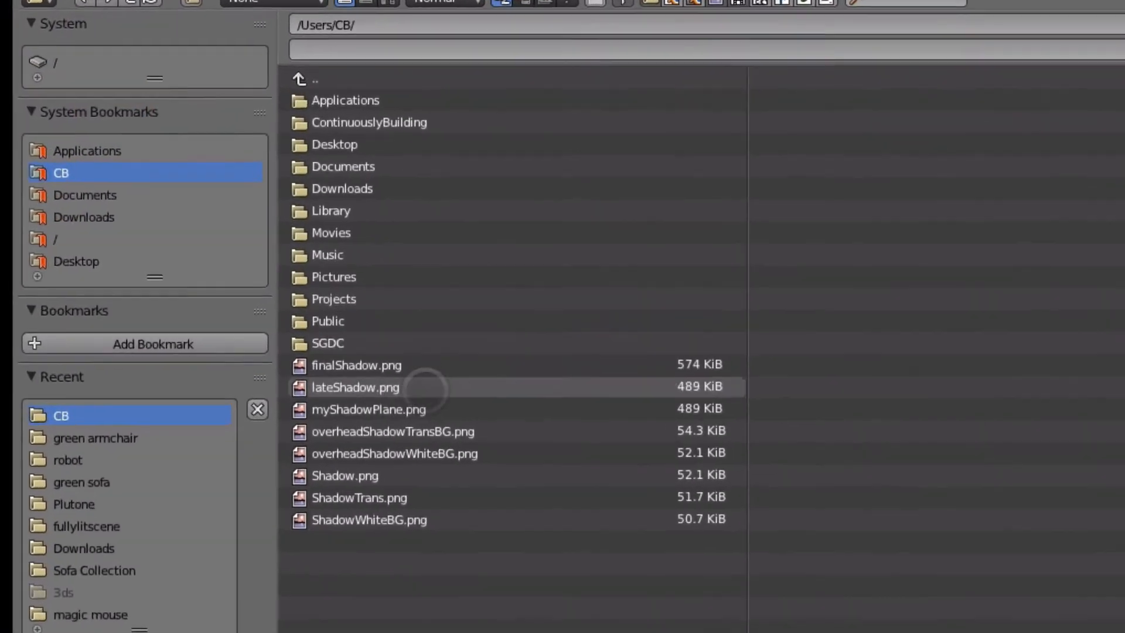
double_click(419, 409)
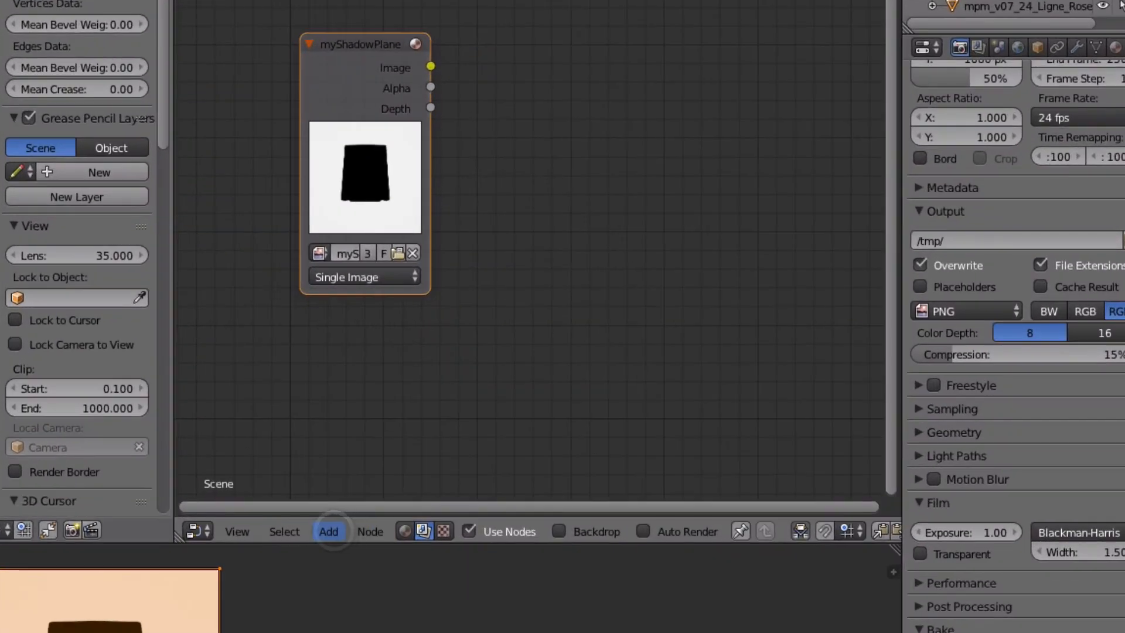
Add an Invert node beside the image node and connect the image's Image output to its Color input.
click(623, 431)
click(375, 431)
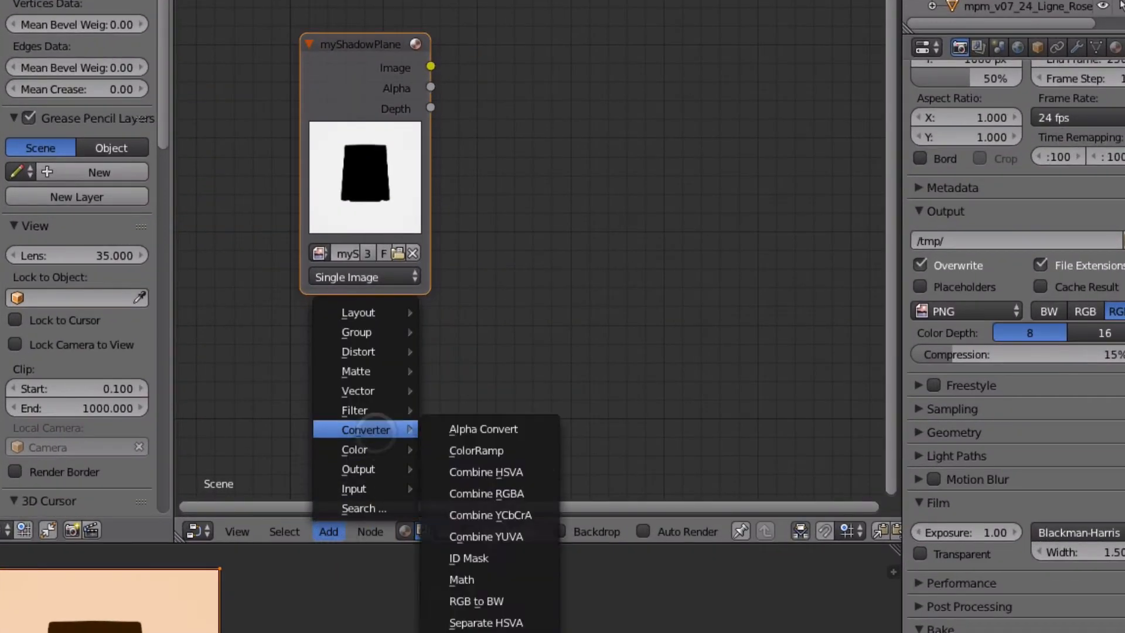
mouse_move(376, 448)
click(463, 599)
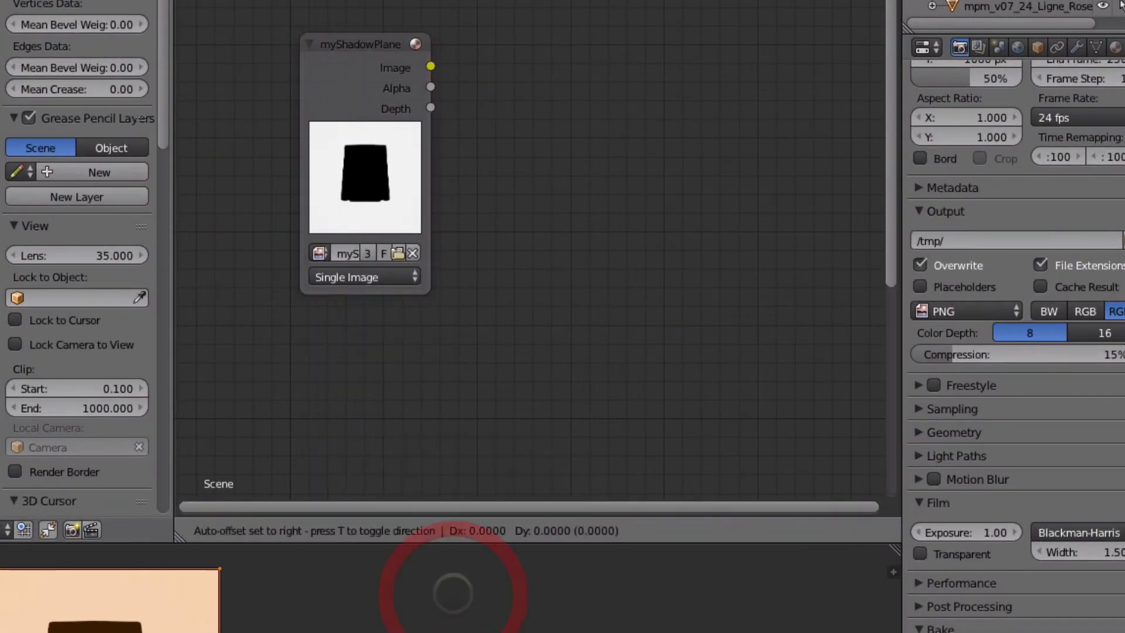
click(492, 59)
drag(431, 66, 476, 157)
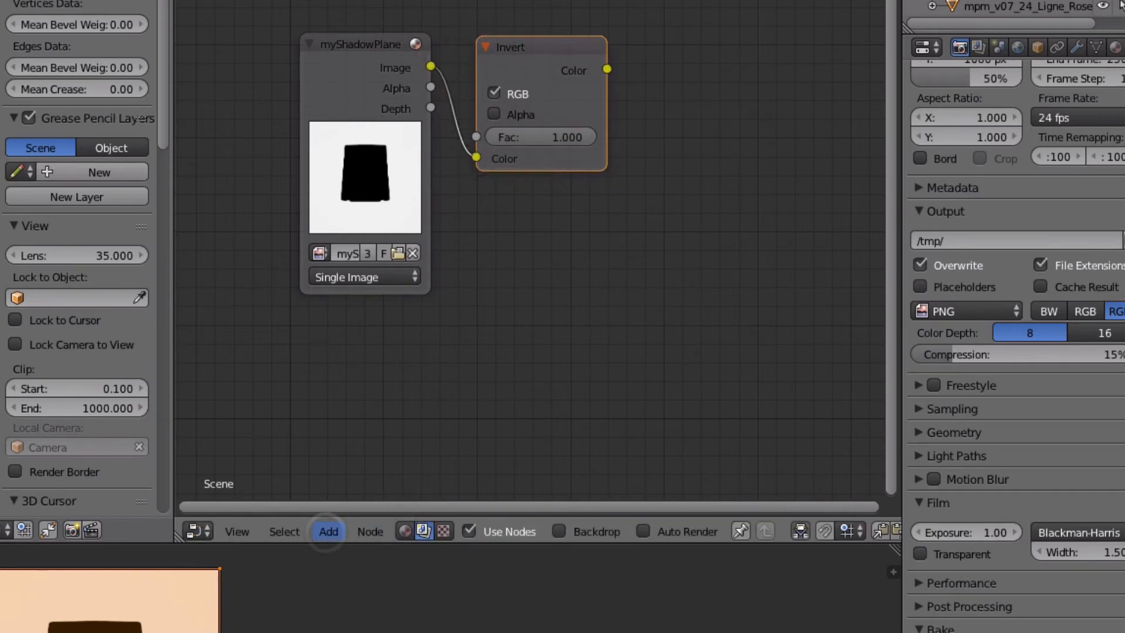
Add a Viewer output node beside the Invert node and connect Invert's Color output to the Viewer's Alpha input.
click(326, 532)
mouse_move(380, 468)
click(466, 554)
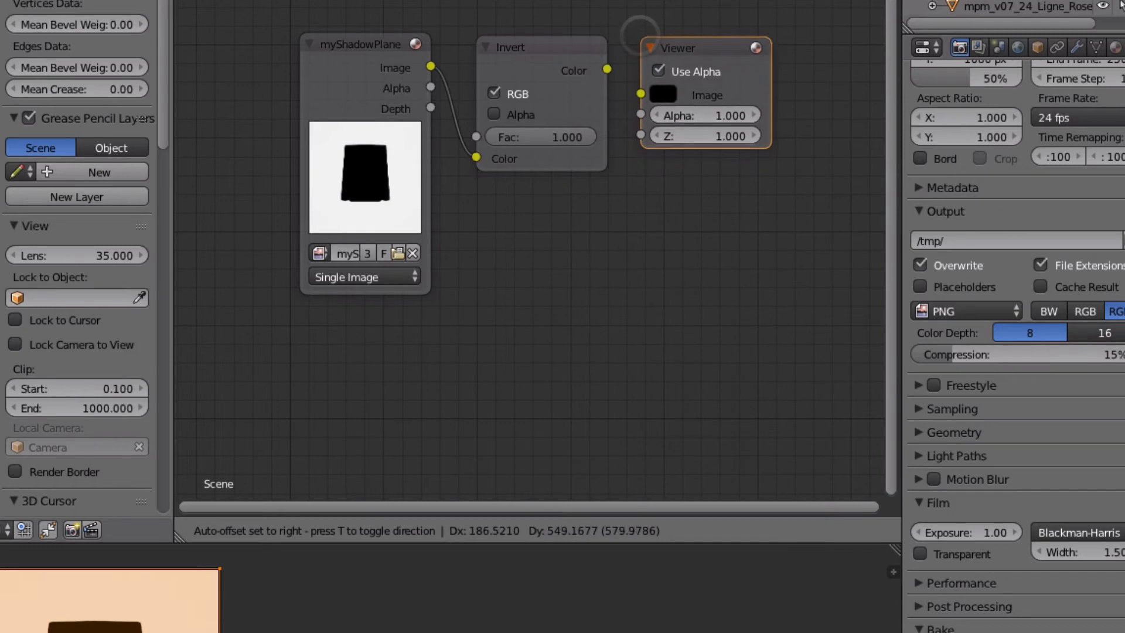
click(639, 42)
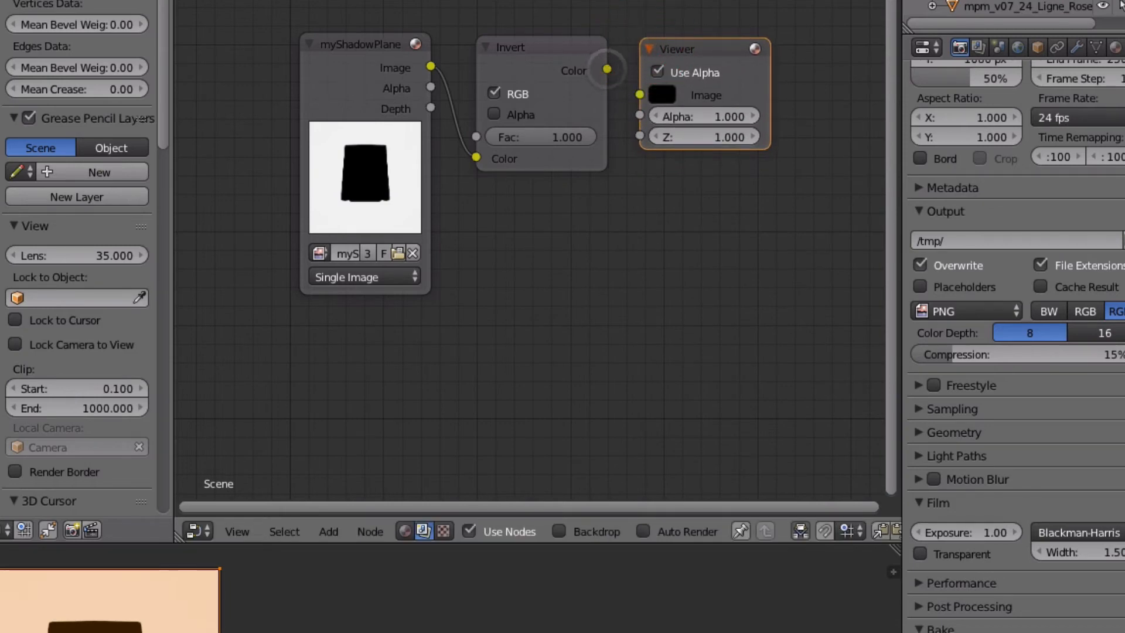
drag(607, 69, 608, 77)
drag(636, 121, 639, 117)
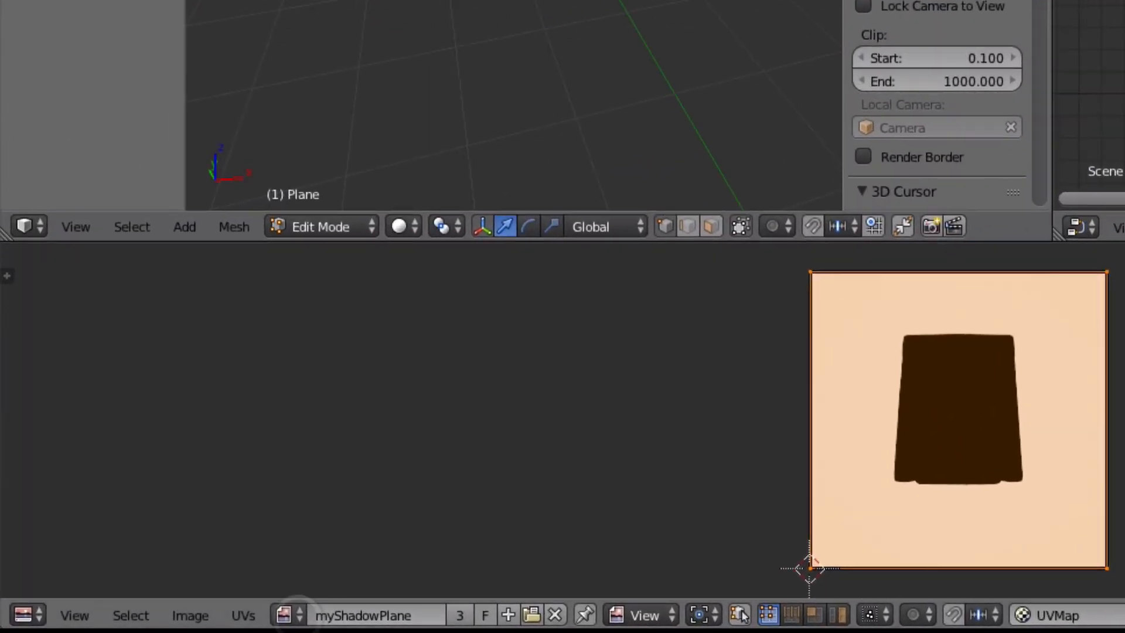
Display the Viewer Node result in the image editor, enlarged to a comfortable size.
click(234, 619)
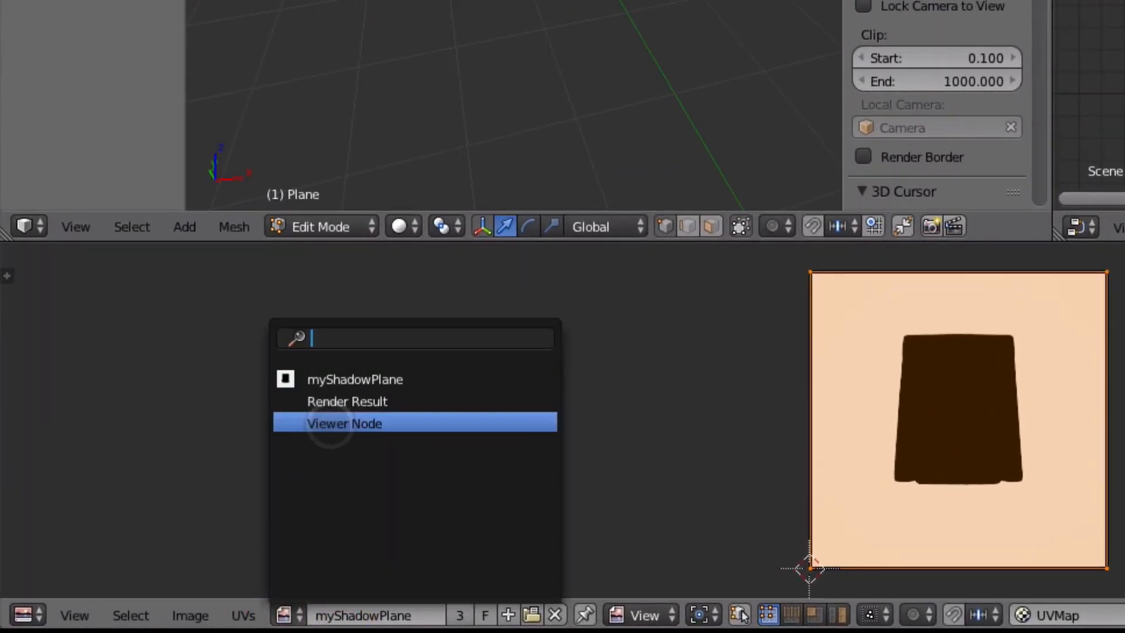
click(331, 424)
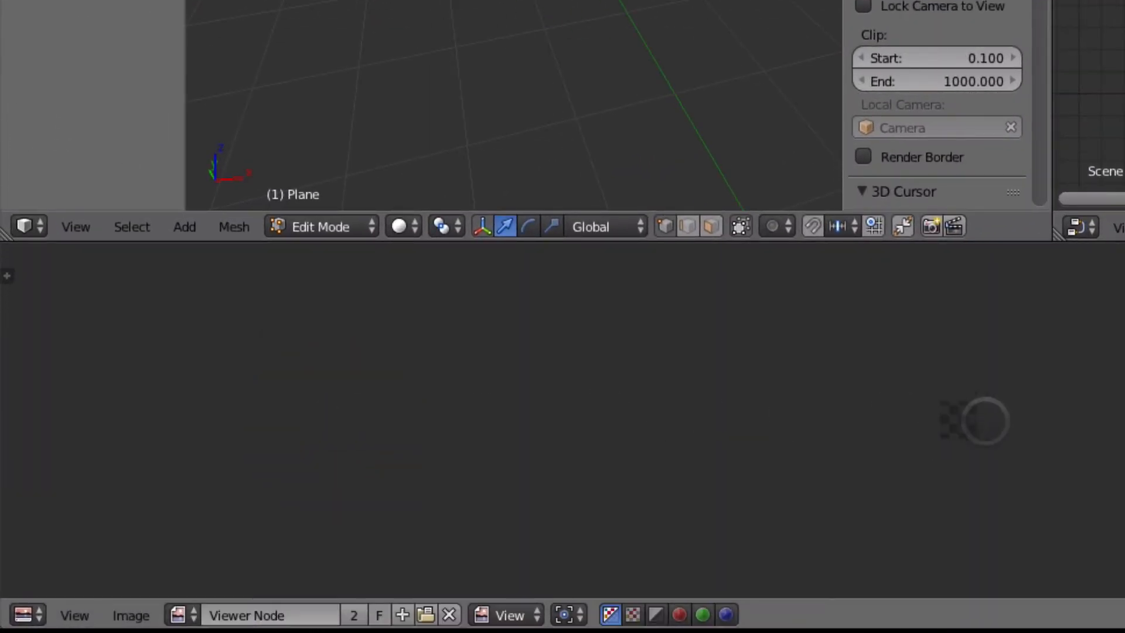
scroll(986, 421, up, 8)
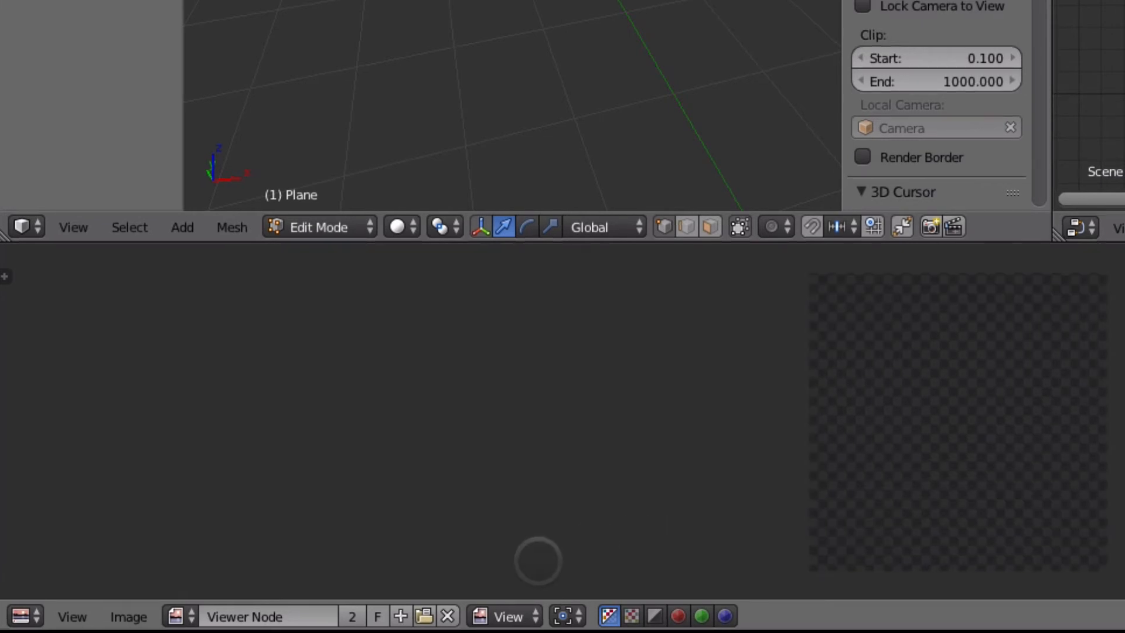
Save the Viewer Node image as myShadowPlaneTrans.png in the CB folder.
click(140, 612)
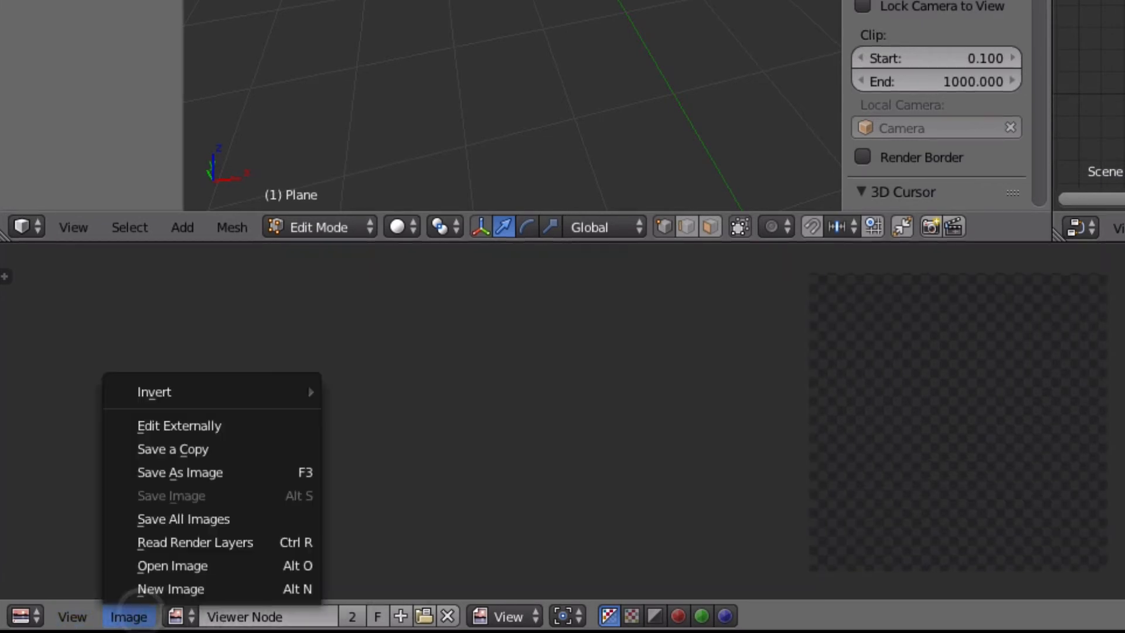
click(166, 470)
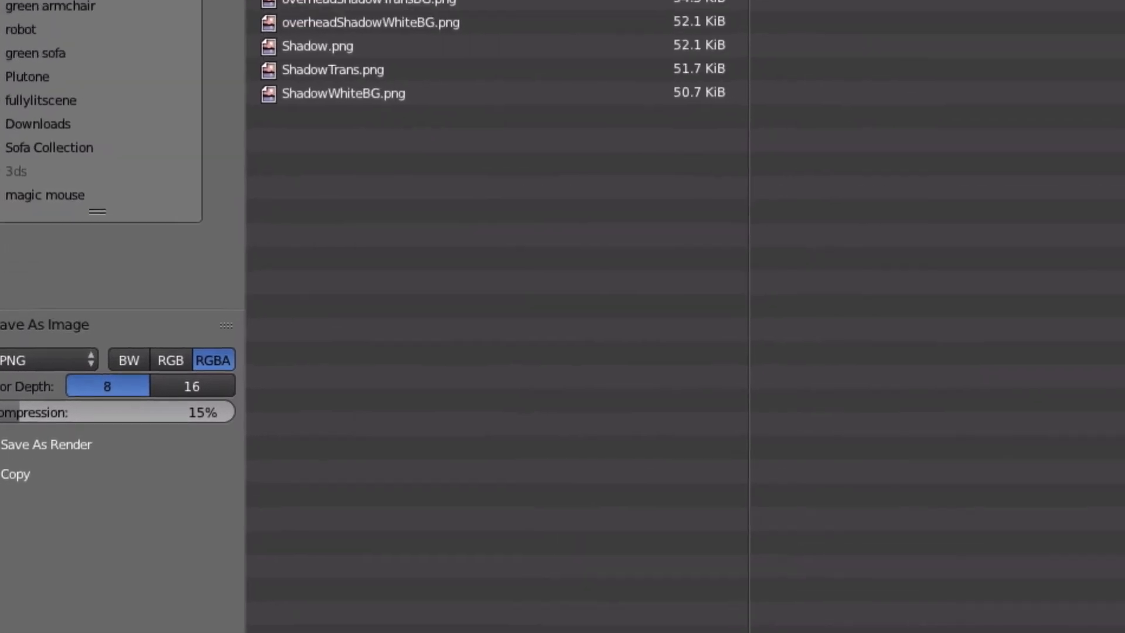
click(363, 103)
click(191, 74)
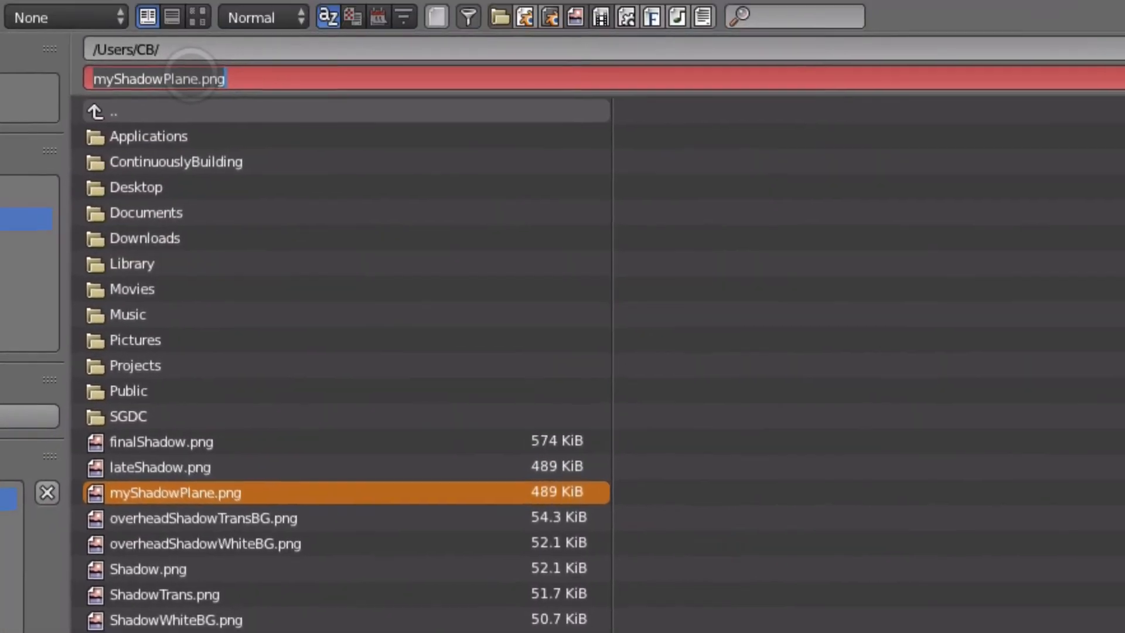
click(190, 74)
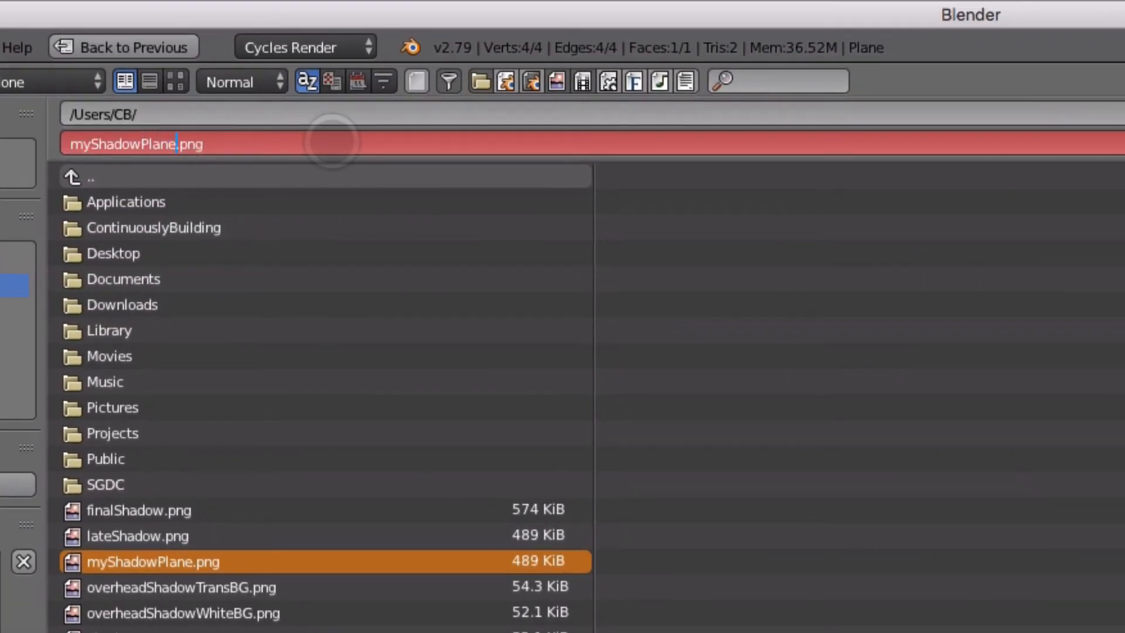
text(Trans)
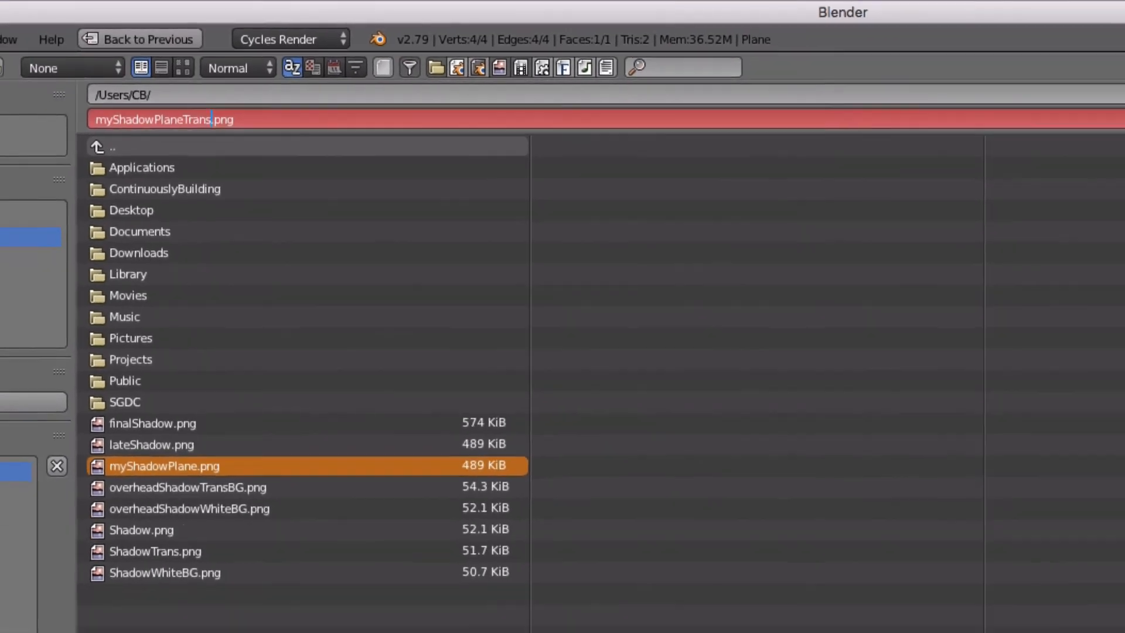
key(Return)
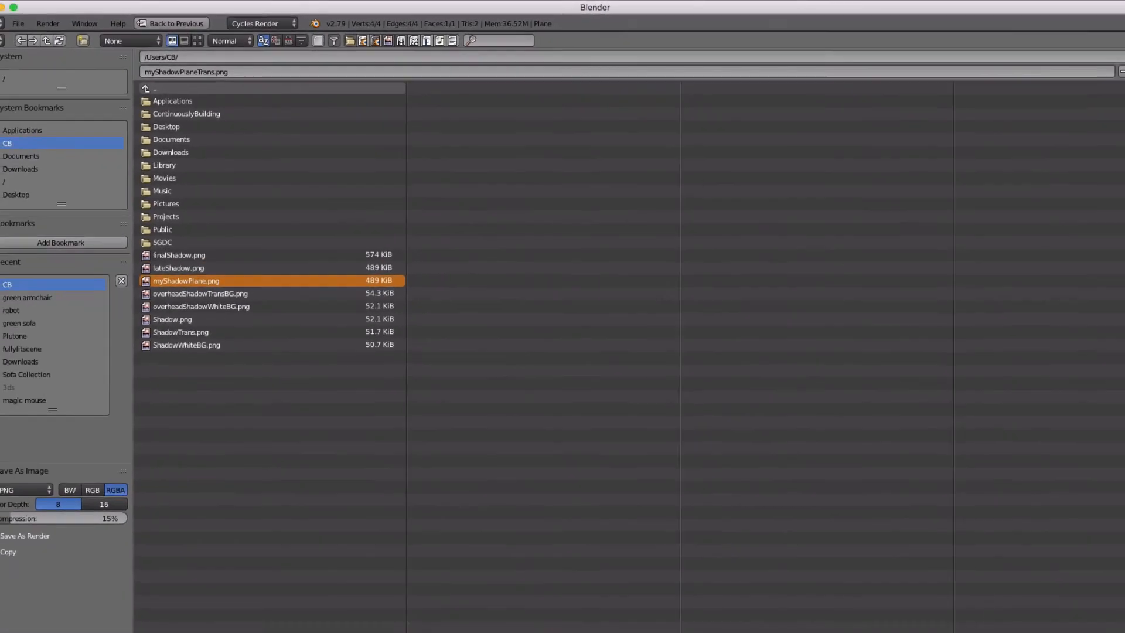
key(Return)
Switch to Finder, locate myShadowPlaneTrans.png in the CB folder and open it with Pixelmator.
key(super+Tab)
drag(283, 257, 276, 214)
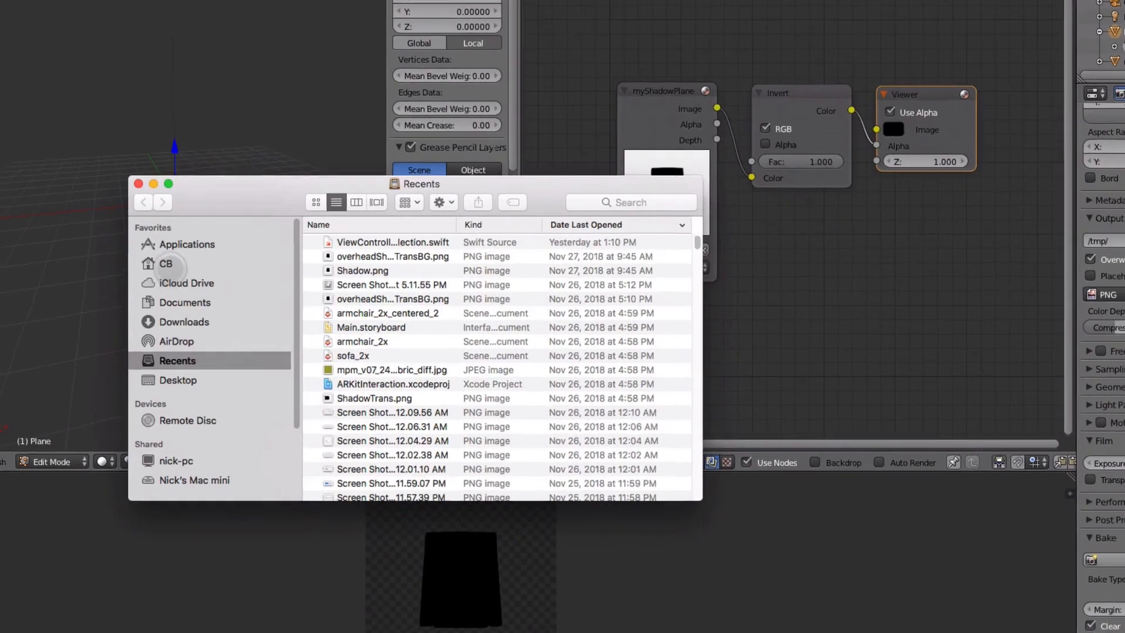
click(167, 264)
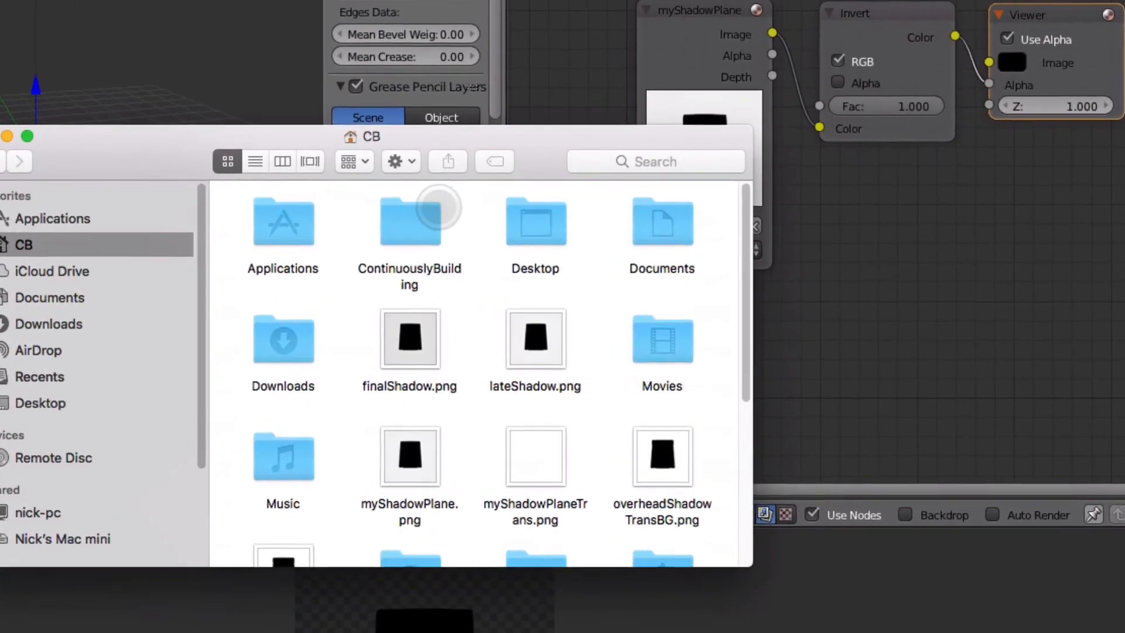
scroll(457, 351, down, 2)
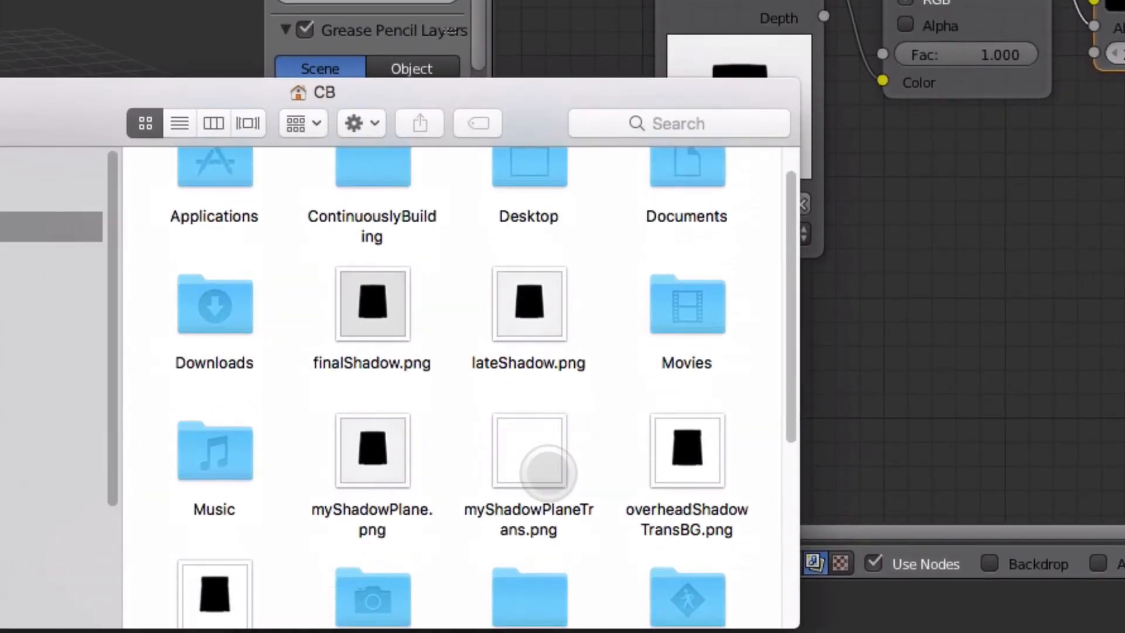
scroll(547, 473, down, 5)
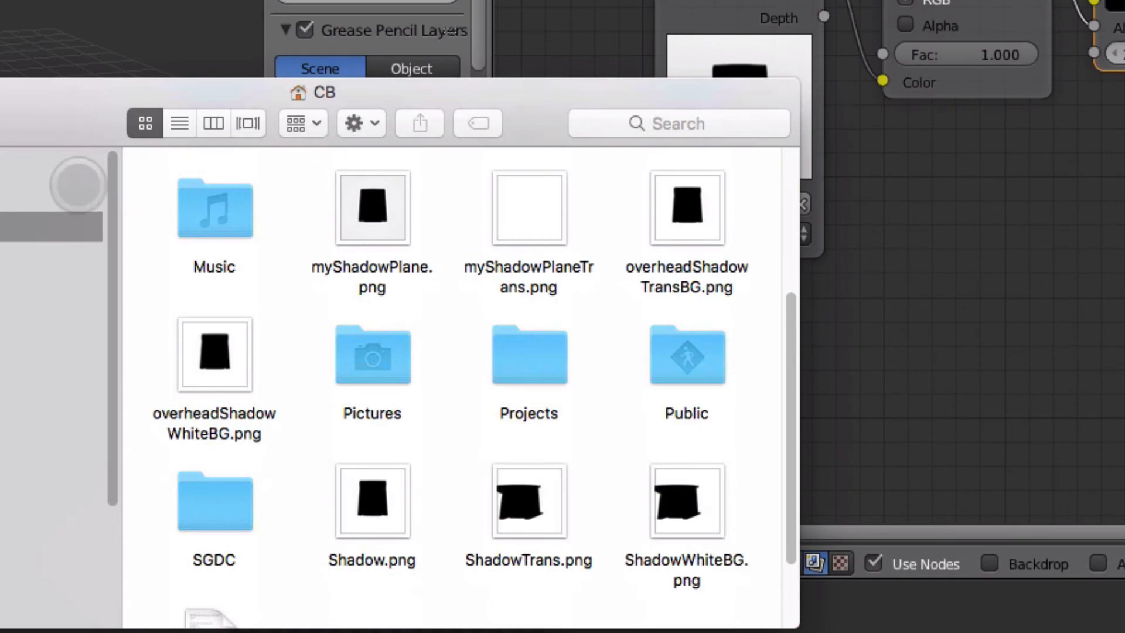
click(529, 208)
right_click(535, 212)
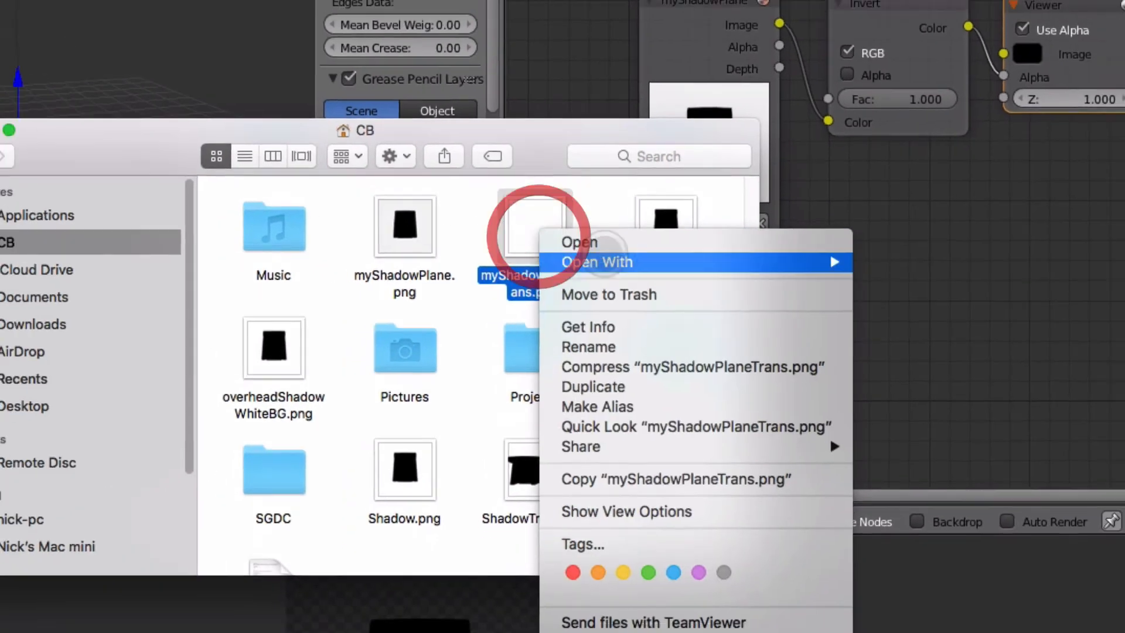
mouse_move(592, 244)
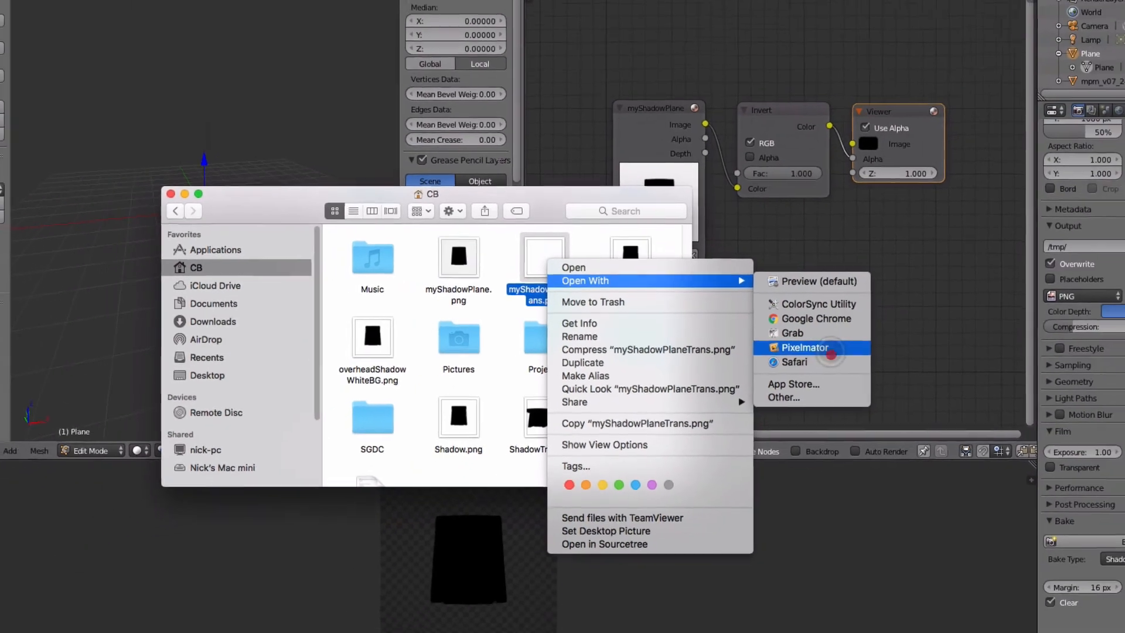
click(877, 352)
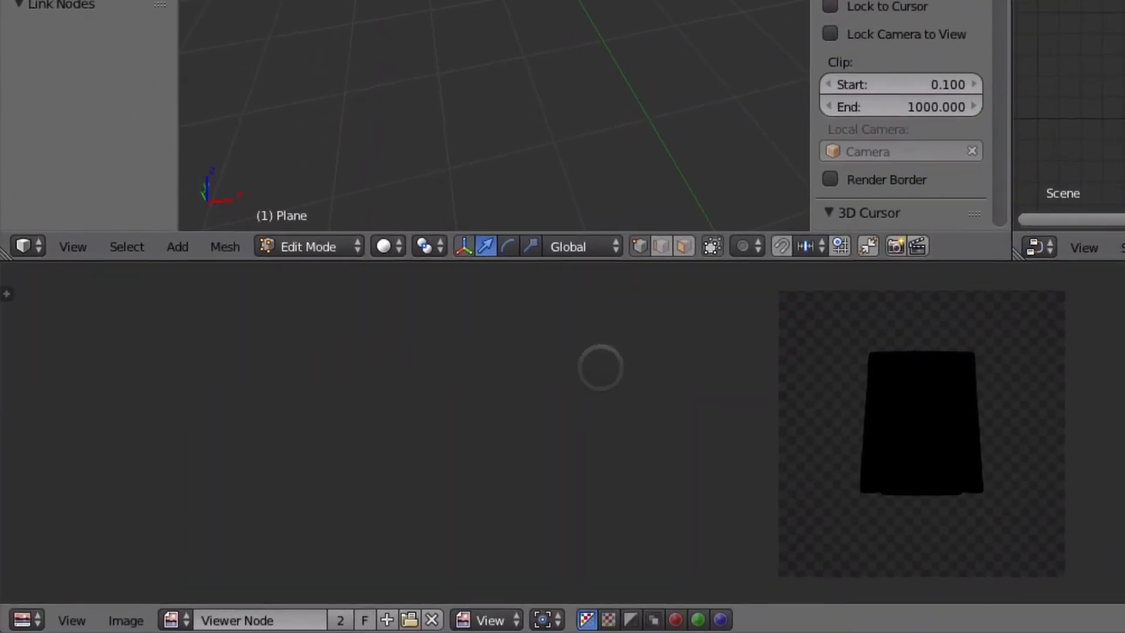
Save the Viewer Node image again, overwriting myShadowPlaneTrans.png in the CB folder.
click(126, 620)
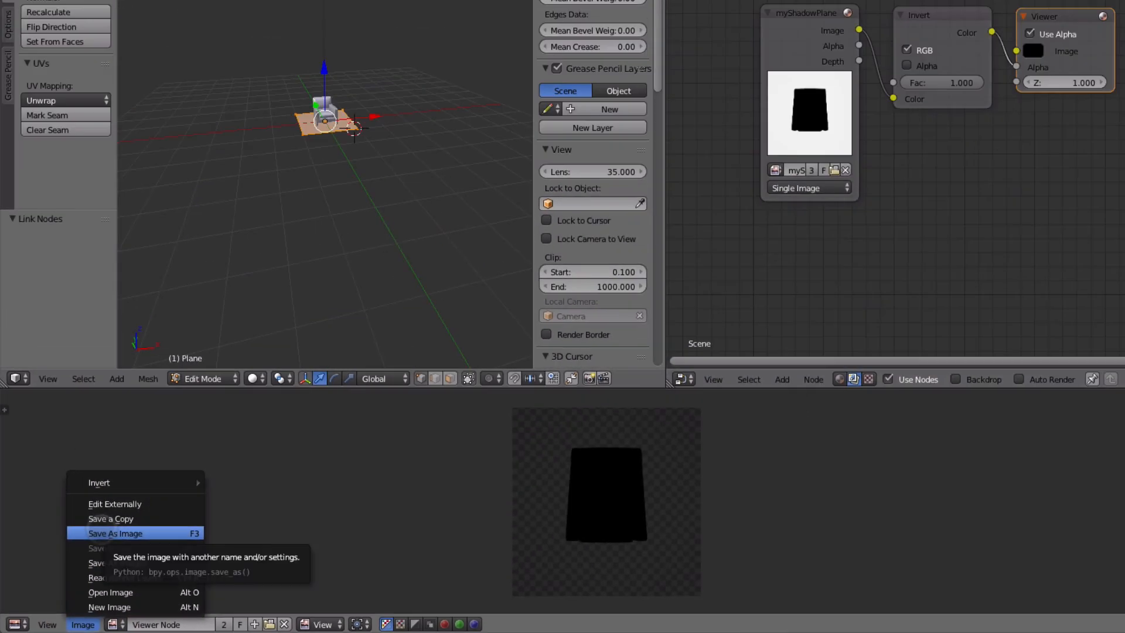
click(213, 449)
click(246, 174)
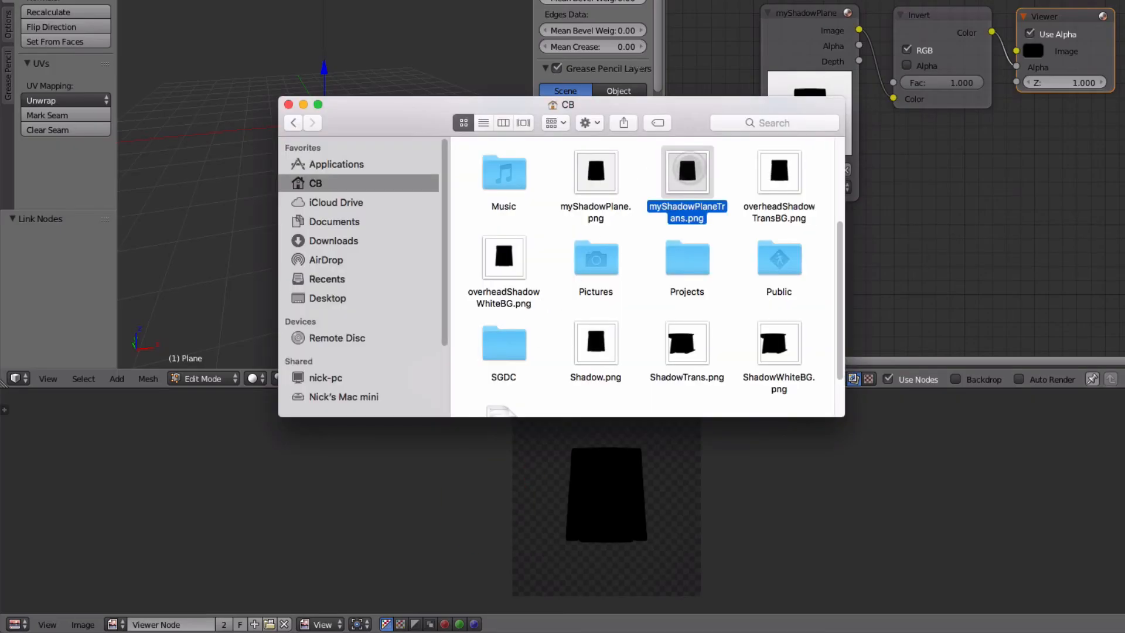
Open the re-saved myShadowPlaneTrans.png from Finder with Pixelmator to check its transparency.
right_click(688, 170)
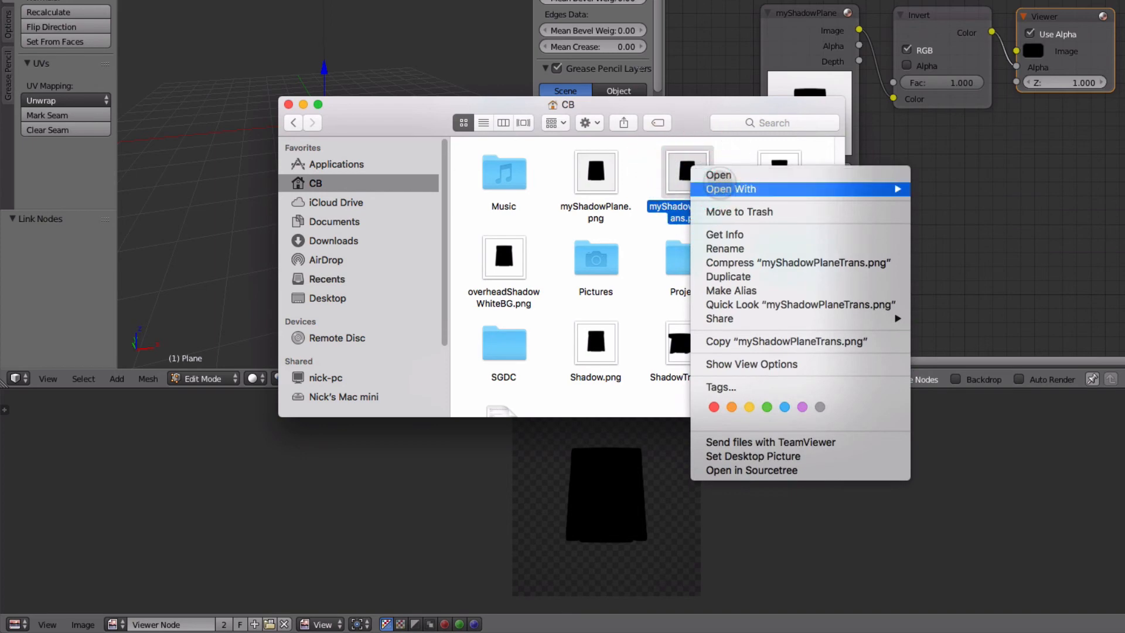
mouse_move(820, 189)
click(965, 260)
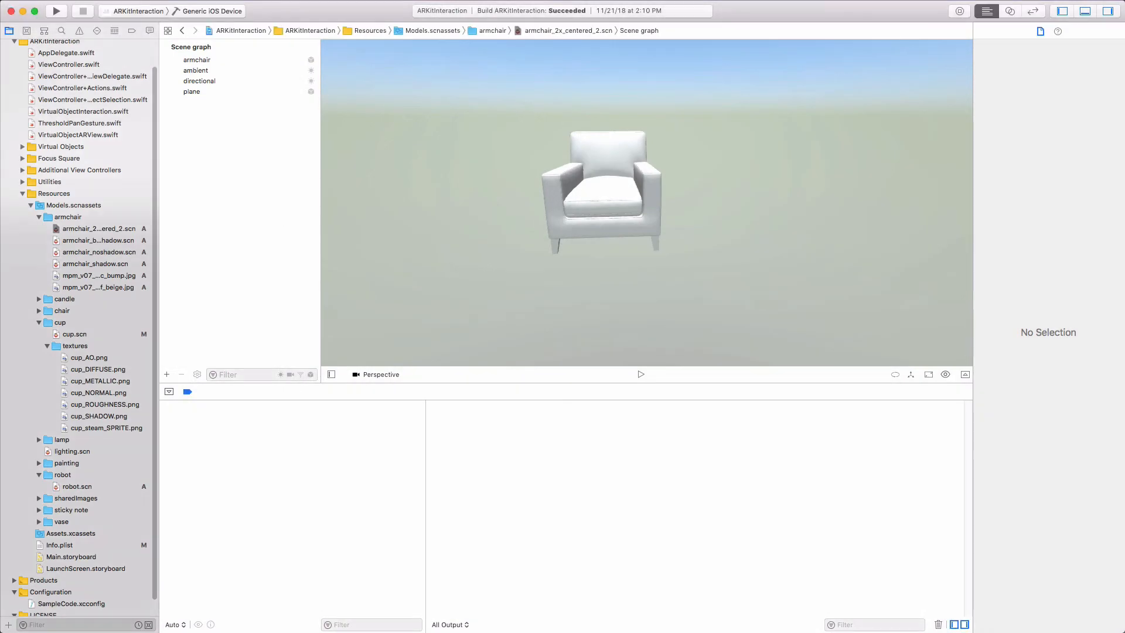
Add myShadowPlaneTrans.png from Finder to the Xcode project's armchair folder inside Models.scnassets.
key(super+Tab)
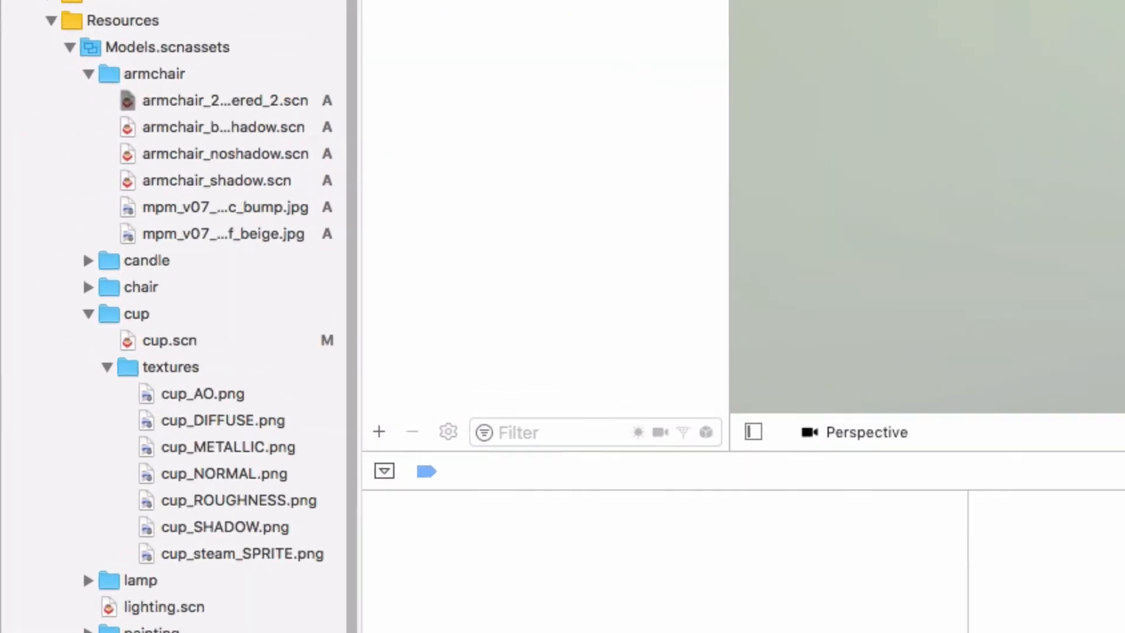
drag(75, 288, 90, 293)
drag(212, 243, 304, 246)
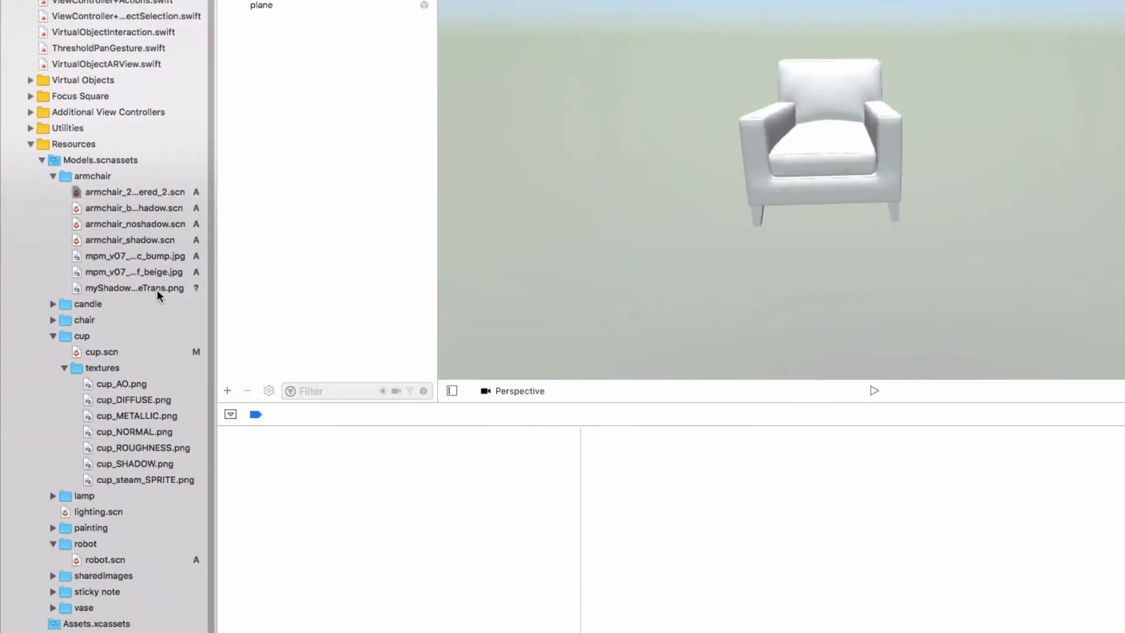
Set the diffuse property of the plane's material to the myShadowPlaneTrans.png image and inspect the armchair's shadow.
click(261, 6)
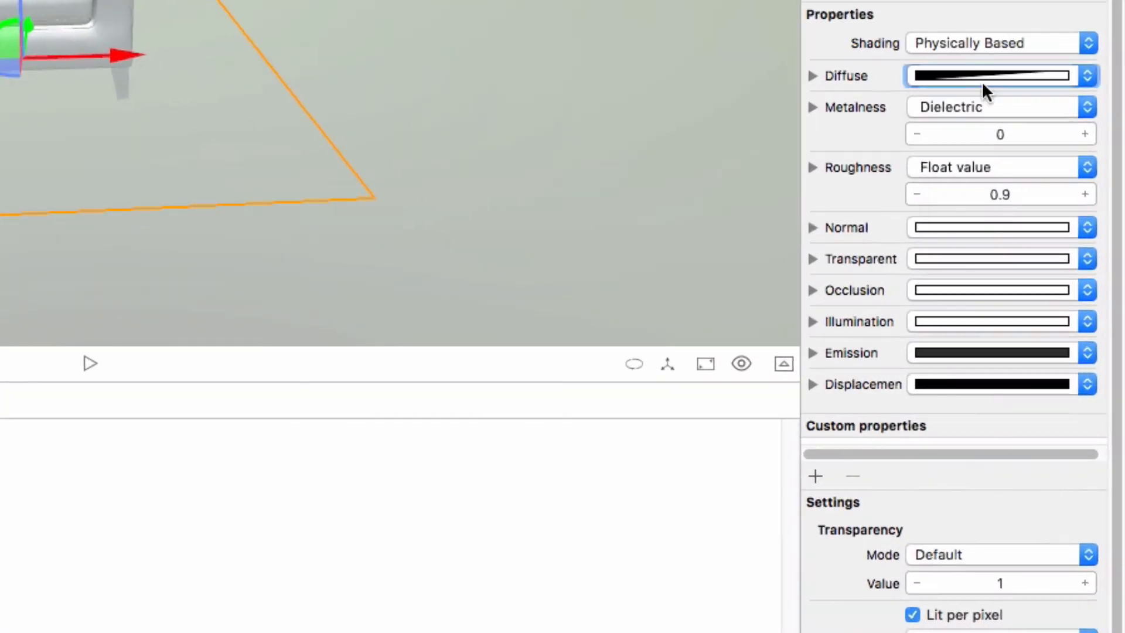
click(982, 78)
click(1006, 330)
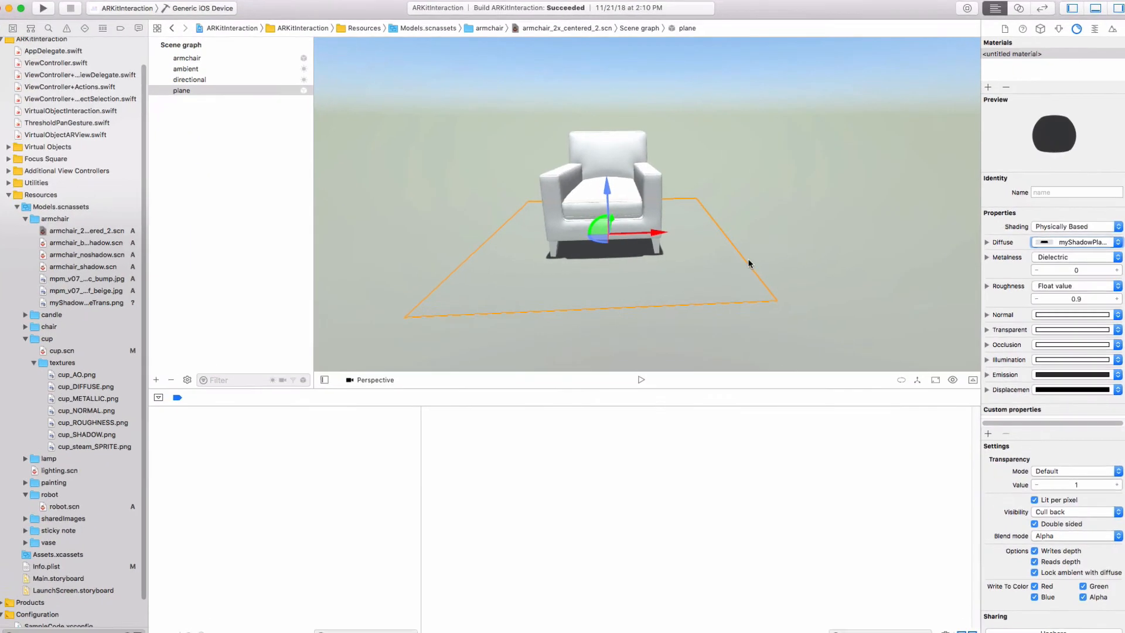
drag(748, 261, 773, 307)
scroll(598, 389, up, 5)
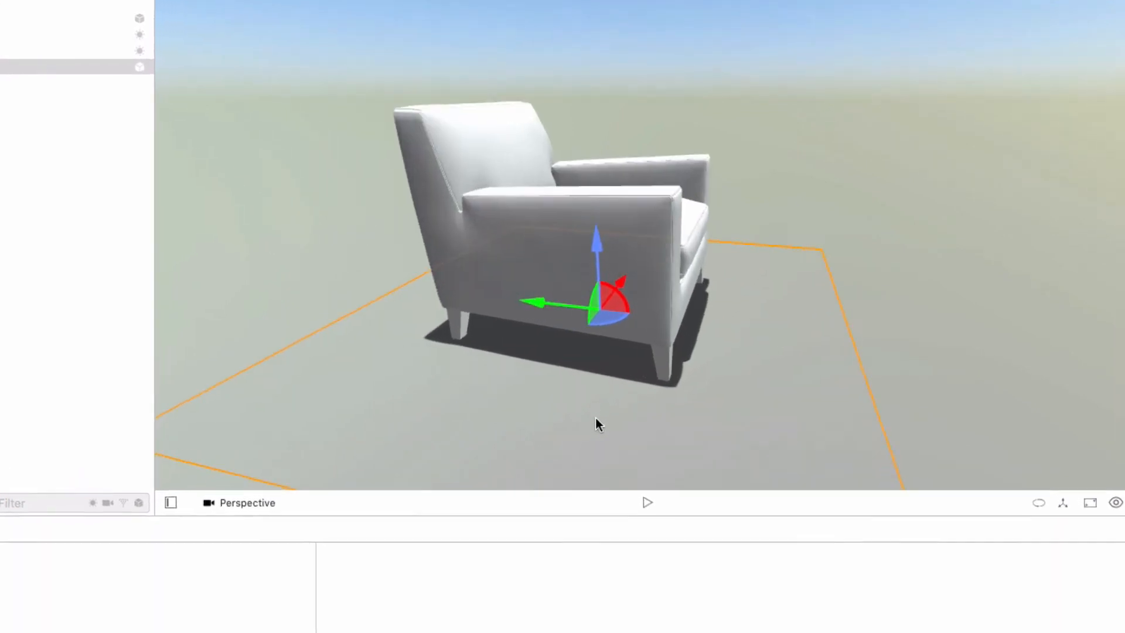
drag(1006, 273, 466, 310)
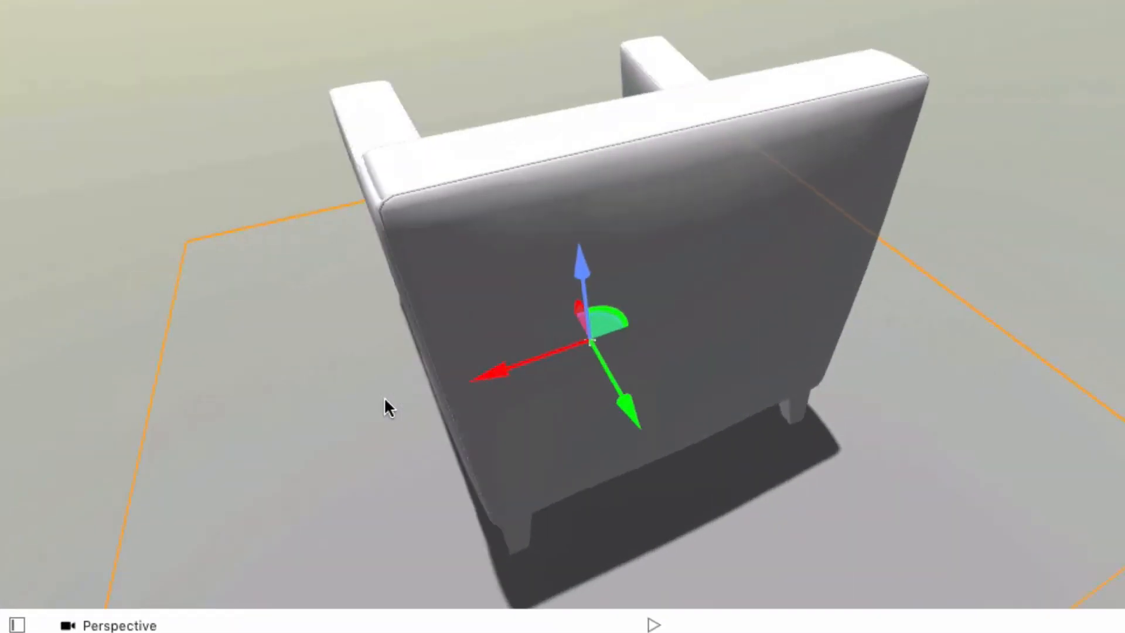
drag(384, 398, 17, 394)
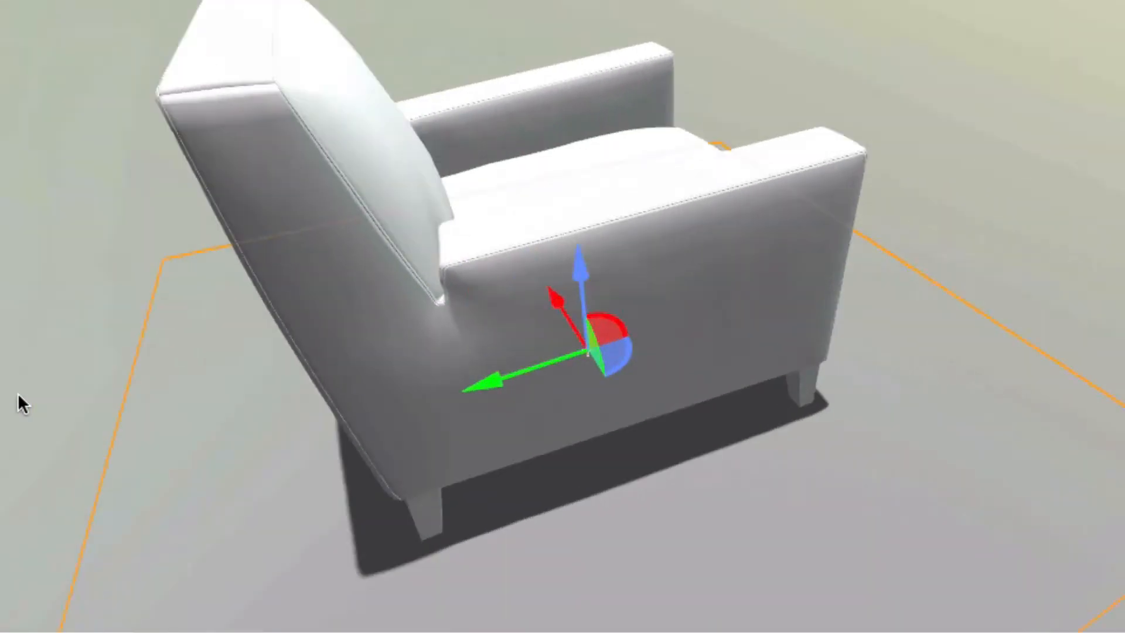